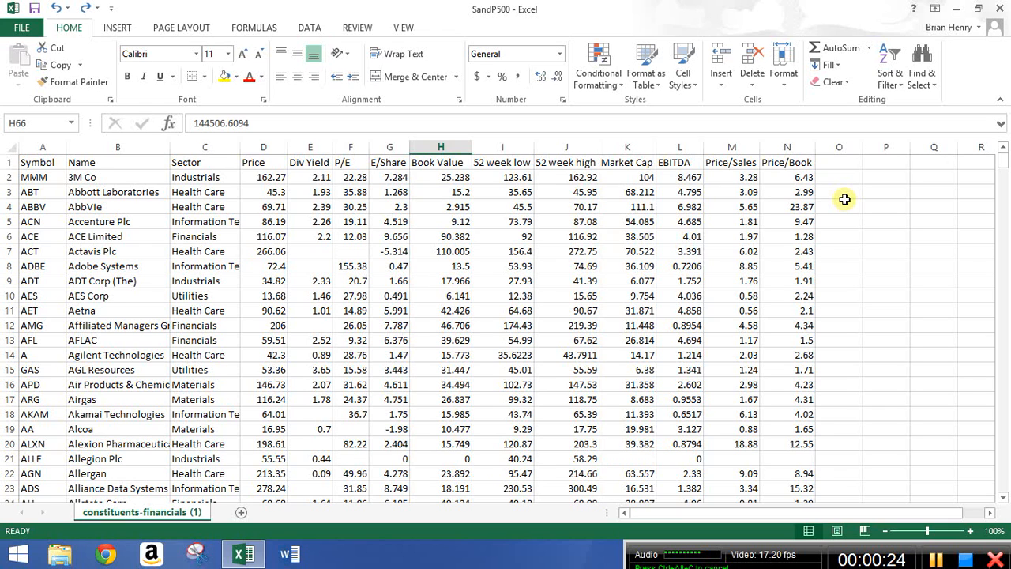
# In O2, enter =AND(H2<25,F2<20) to test book value below 25 and P/E below 20.
pyautogui.click(842, 177)
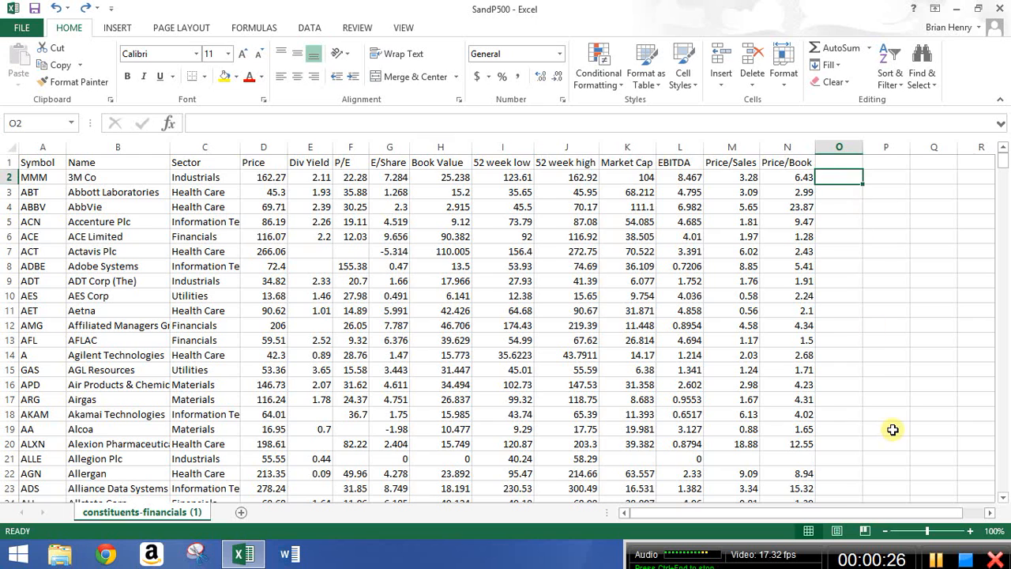
pyautogui.write('=and')
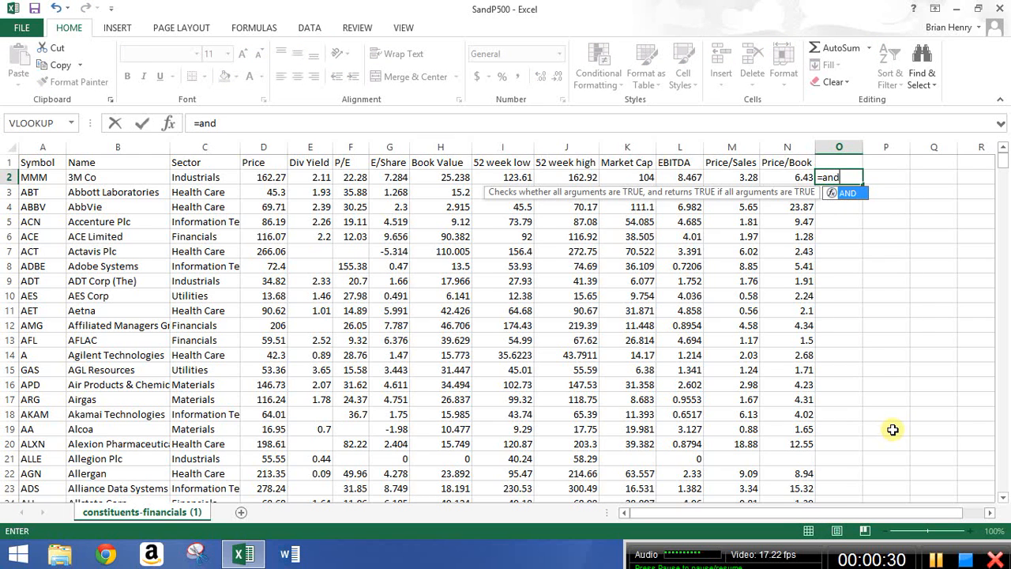
pyautogui.write('(')
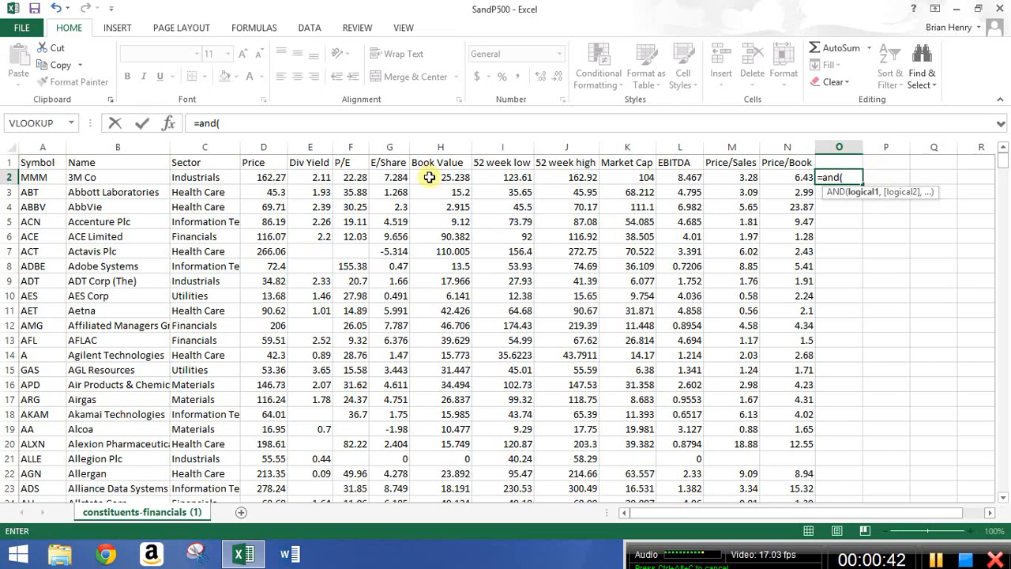
pyautogui.click(449, 173)
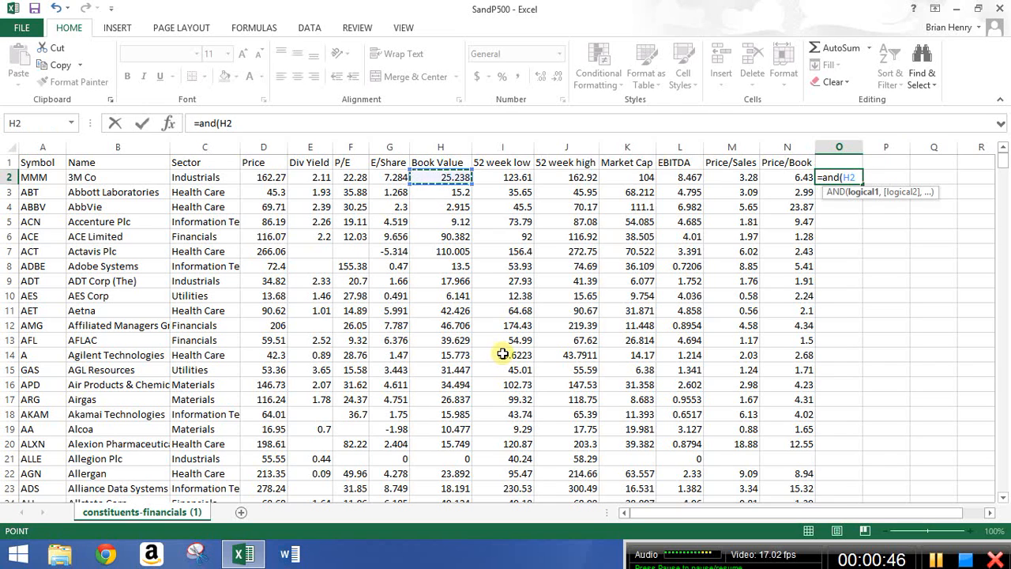
pyautogui.write('<25')
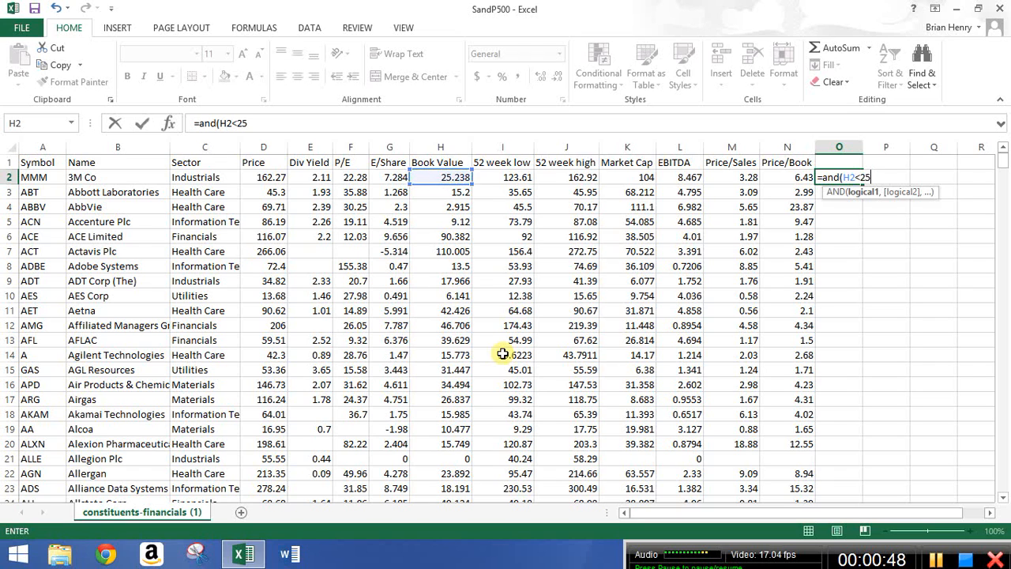
pyautogui.write(',')
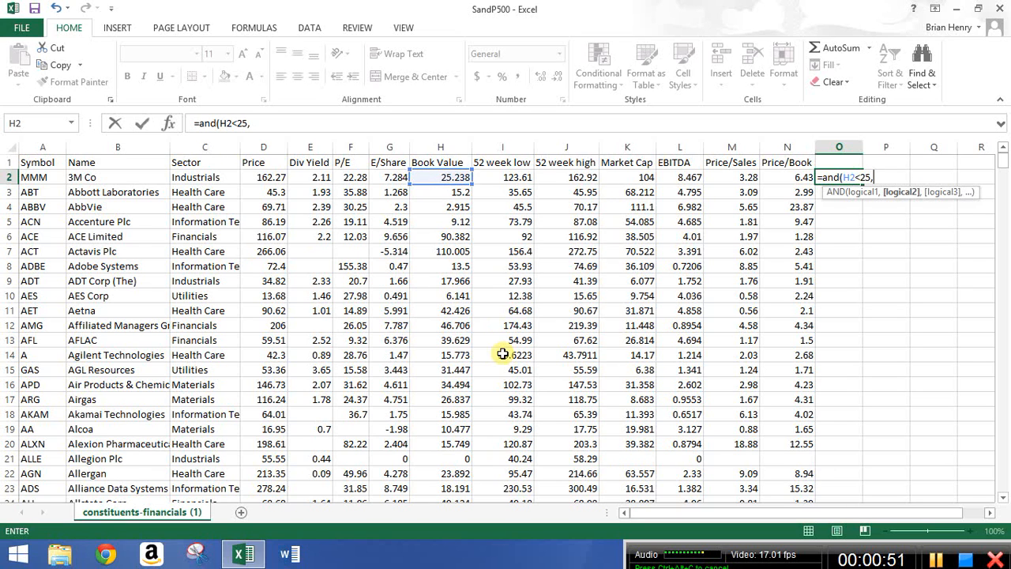
pyautogui.click(354, 177)
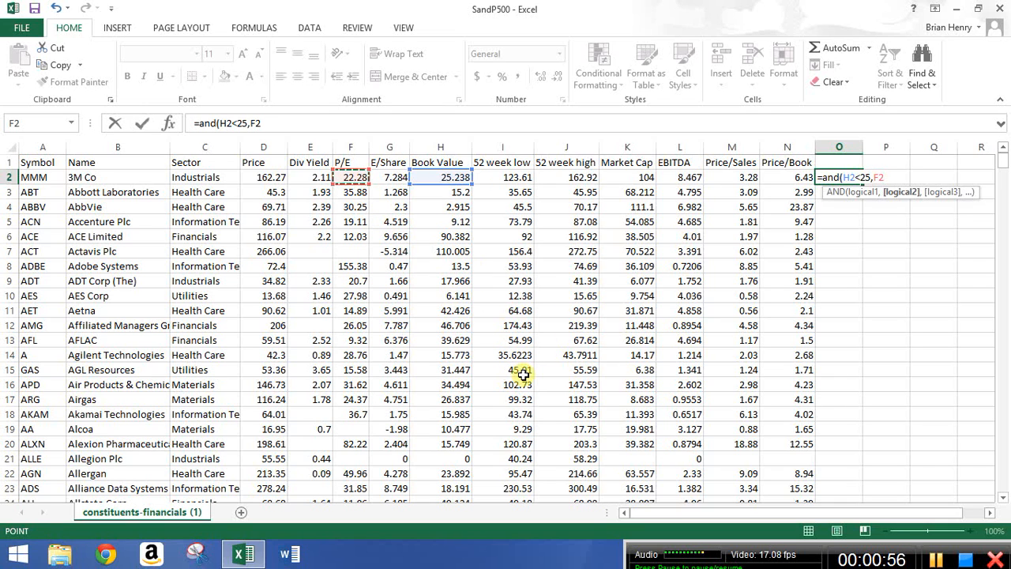
pyautogui.write('<')
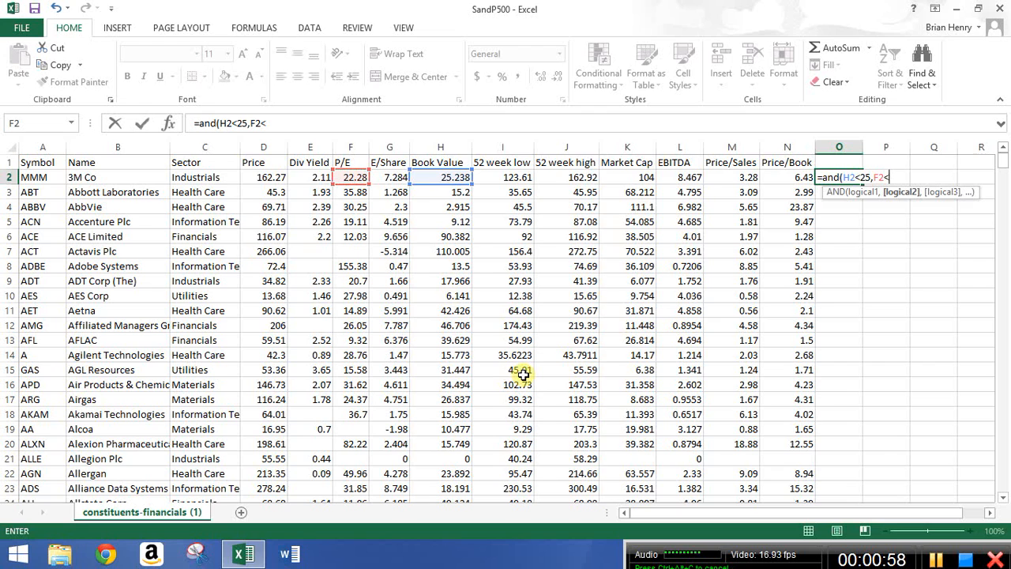
pyautogui.write('20')
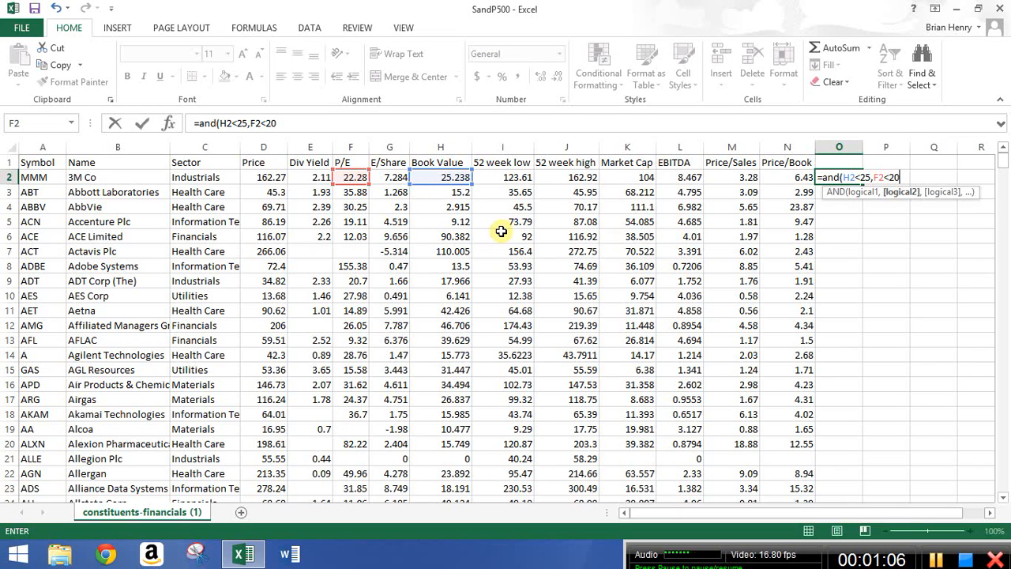
pyautogui.write(')')
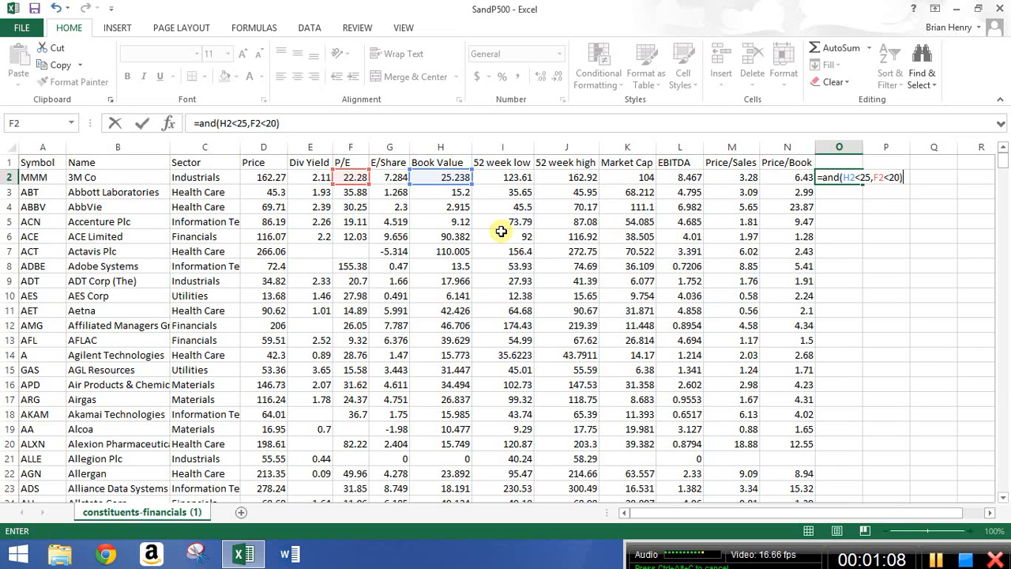
pyautogui.press('Return')
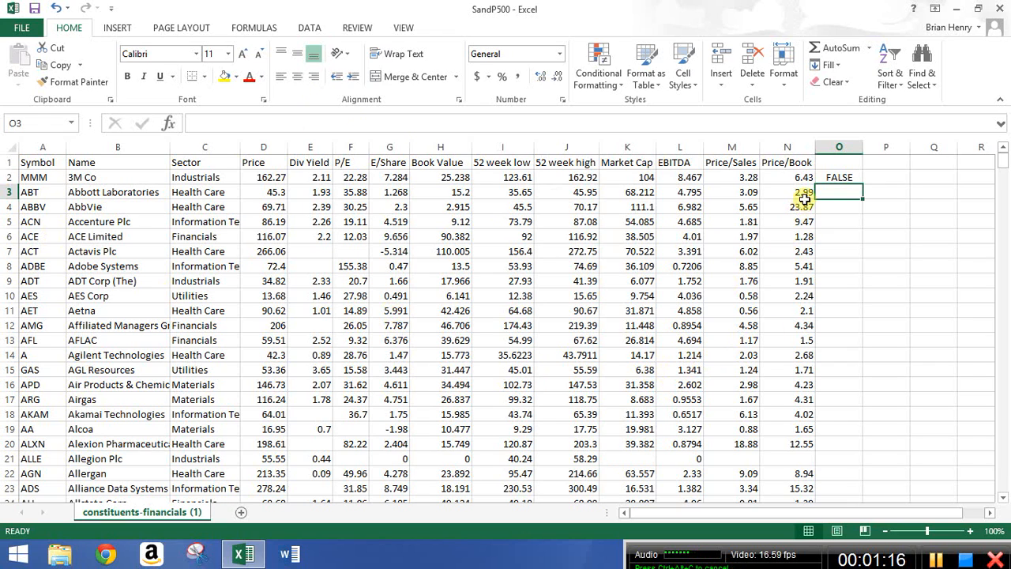
# Edit the O2 formula's thresholds to H2<26 and F2<23.
pyautogui.click(836, 175)
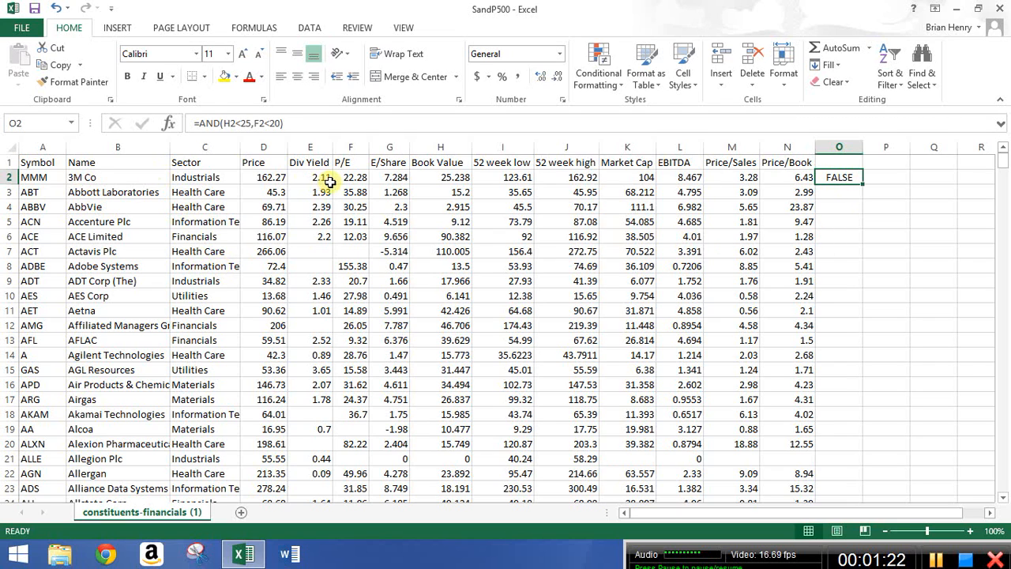
pyautogui.click(249, 124)
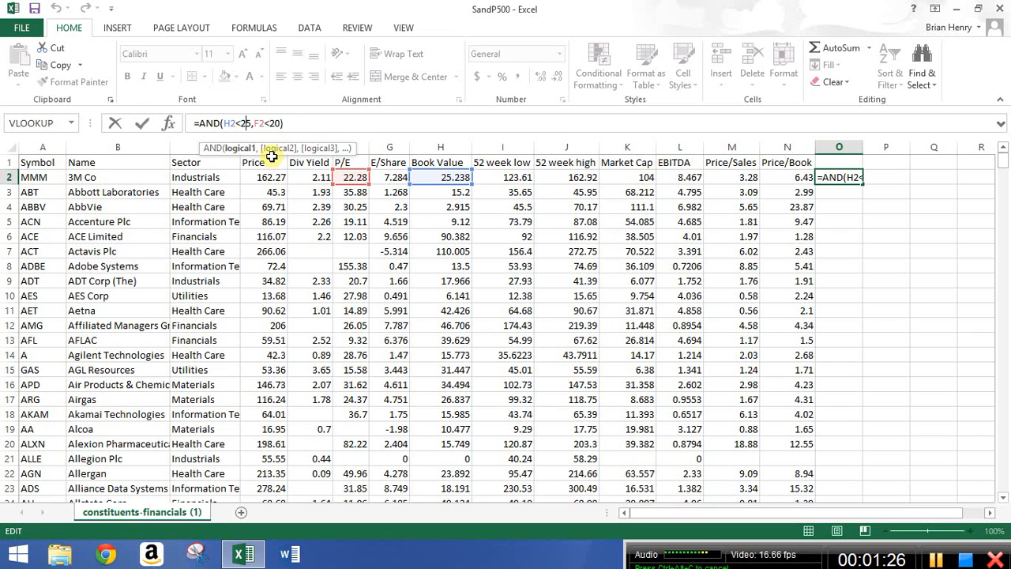
pyautogui.press('BackSpace')
pyautogui.write('6')
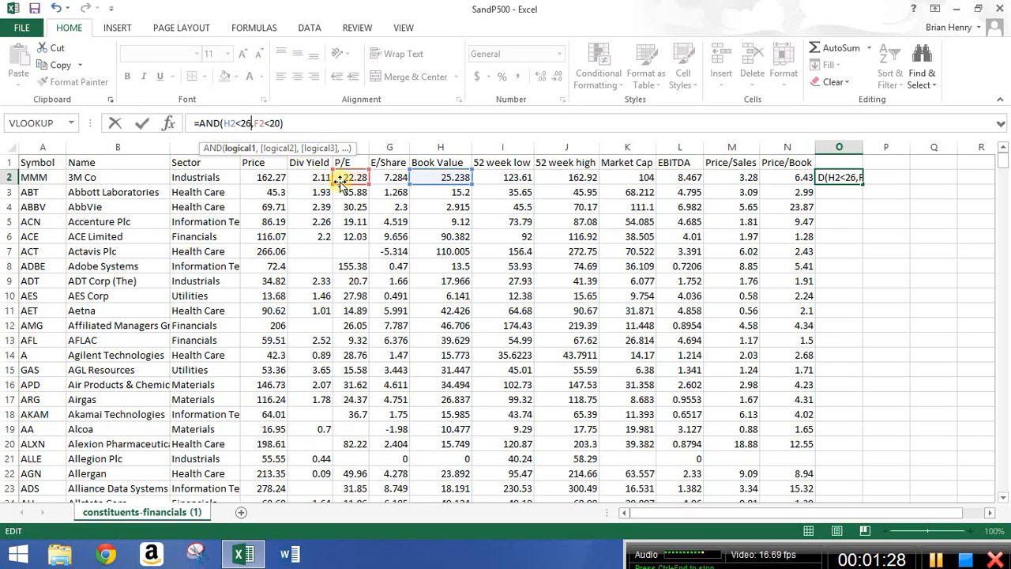
pyautogui.click(277, 122)
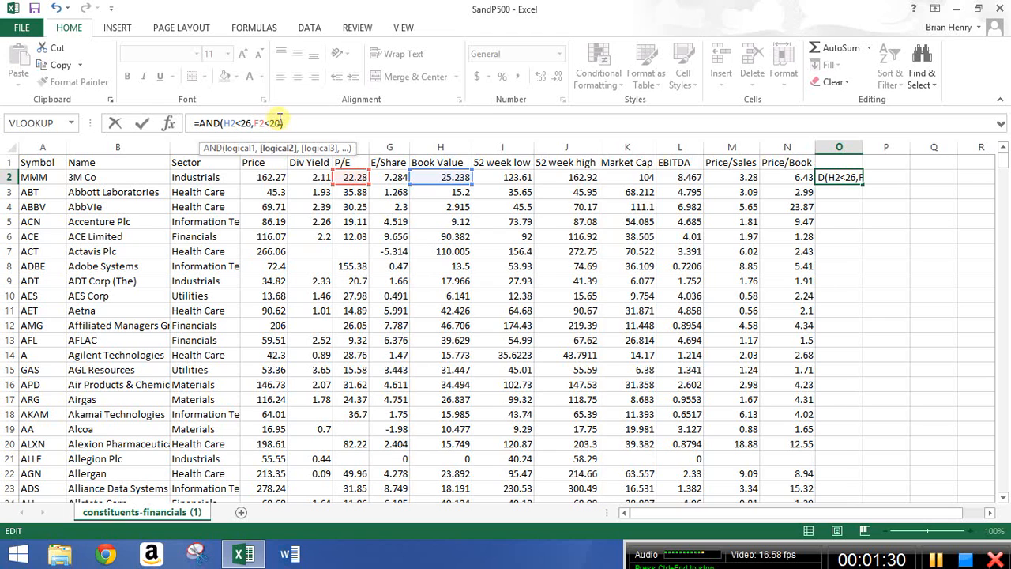
pyautogui.press('BackSpace')
pyautogui.write('3')
pyautogui.press('Return')
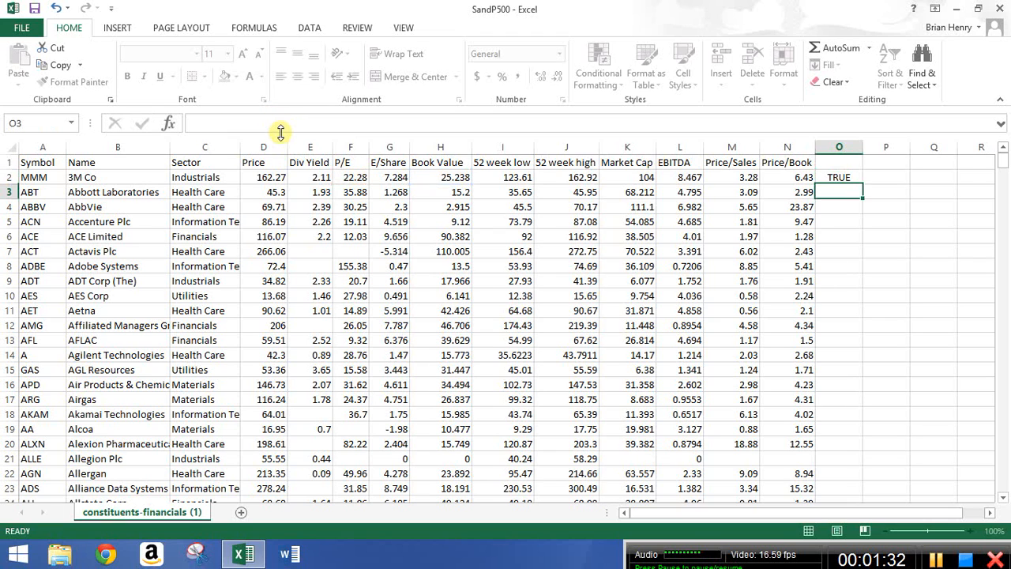
# Set the P/E condition in O2's formula to F2<20.
pyautogui.click(352, 177)
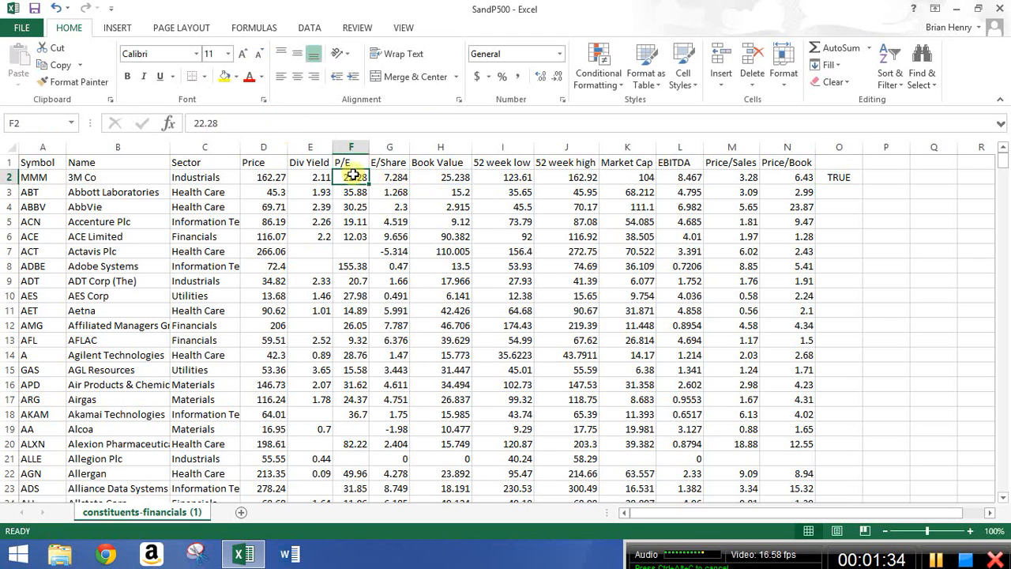
pyautogui.click(459, 180)
pyautogui.click(841, 177)
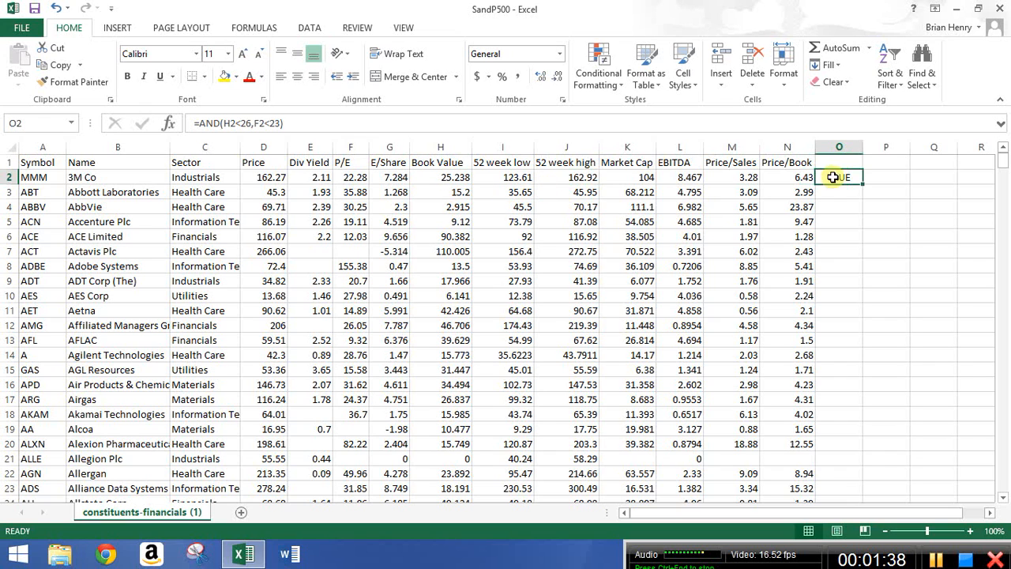
pyautogui.click(276, 123)
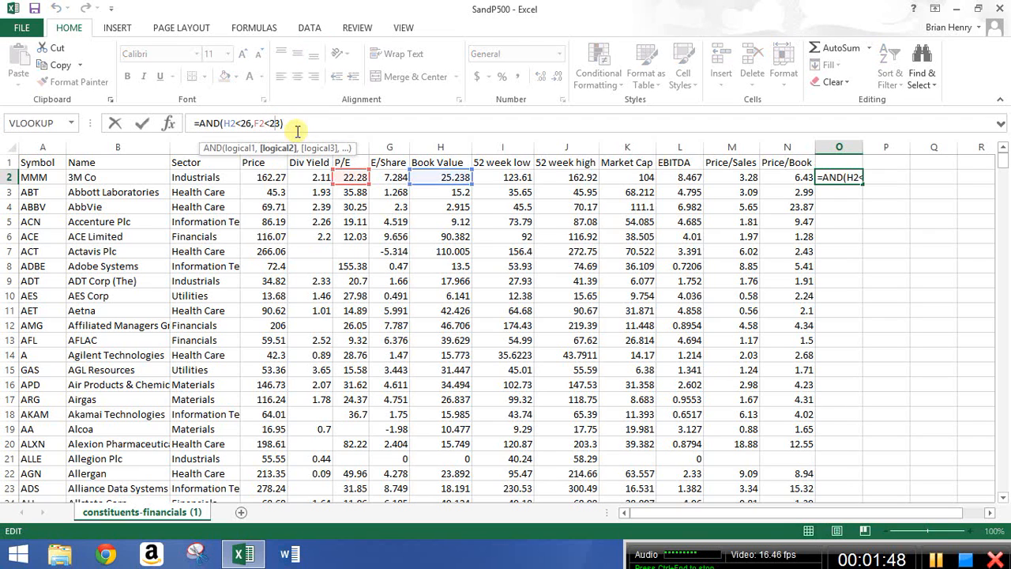
pyautogui.press('Delete')
pyautogui.write('20')
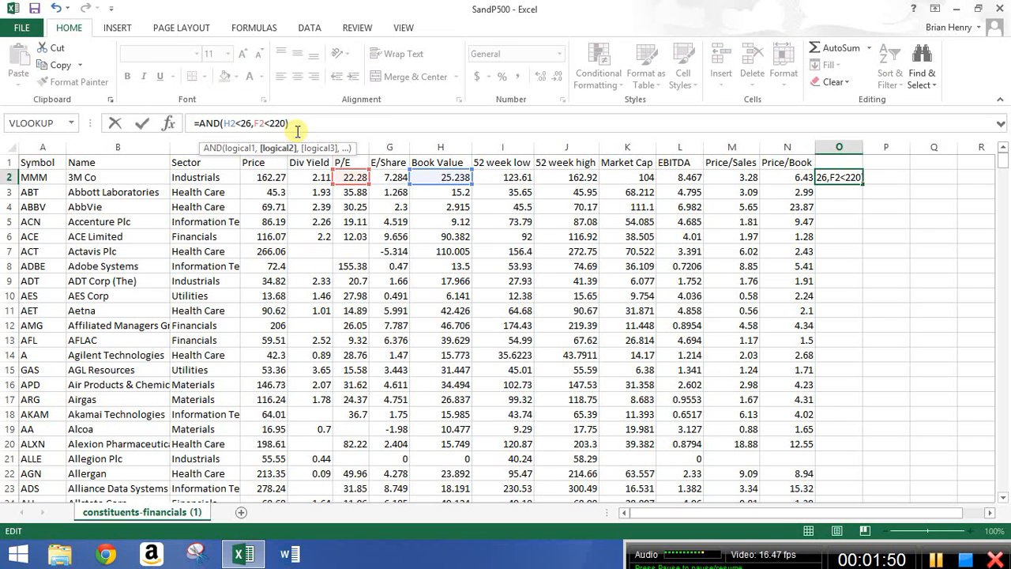
pyautogui.press('Return')
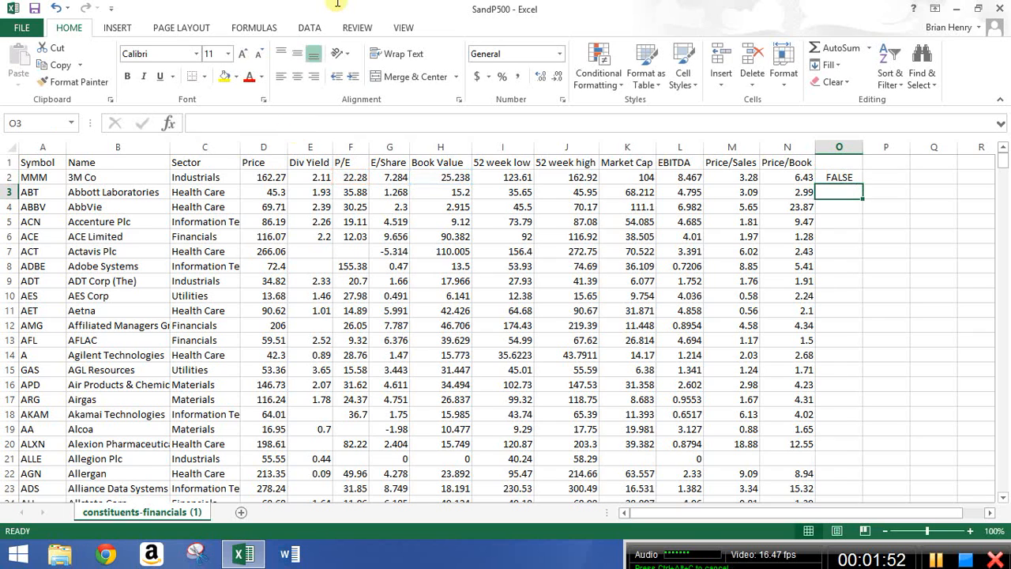
# Replace the AND function with OR in O2's formula.
pyautogui.click(844, 175)
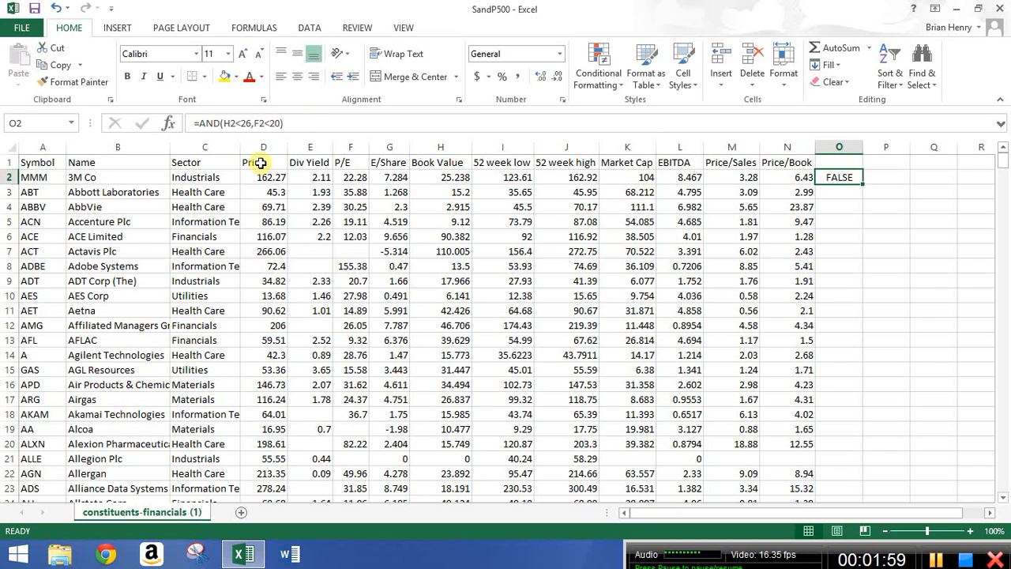
pyautogui.click(221, 123)
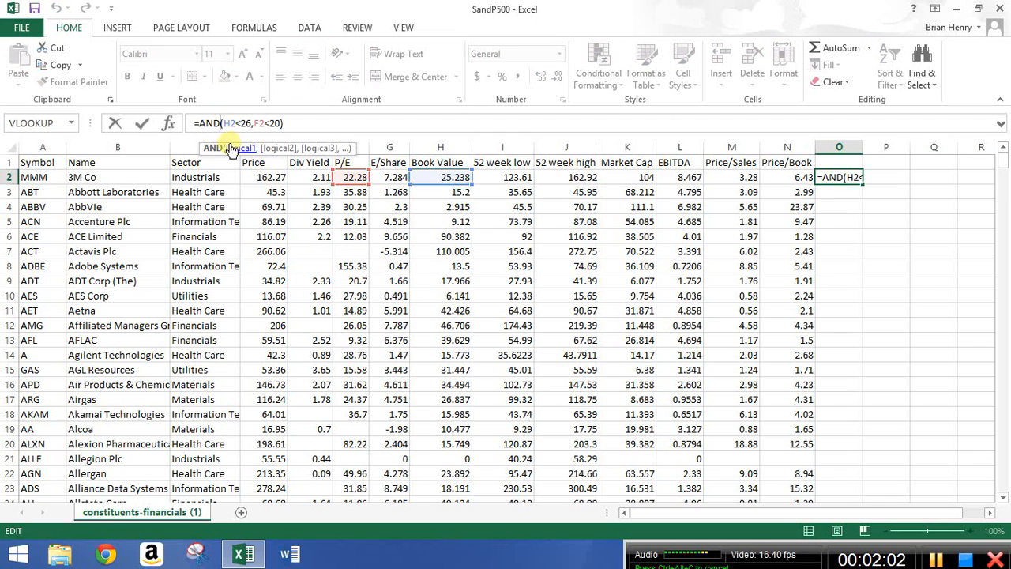
pyautogui.press('BackSpace')
pyautogui.press('BackSpace')
pyautogui.press('BackSpace')
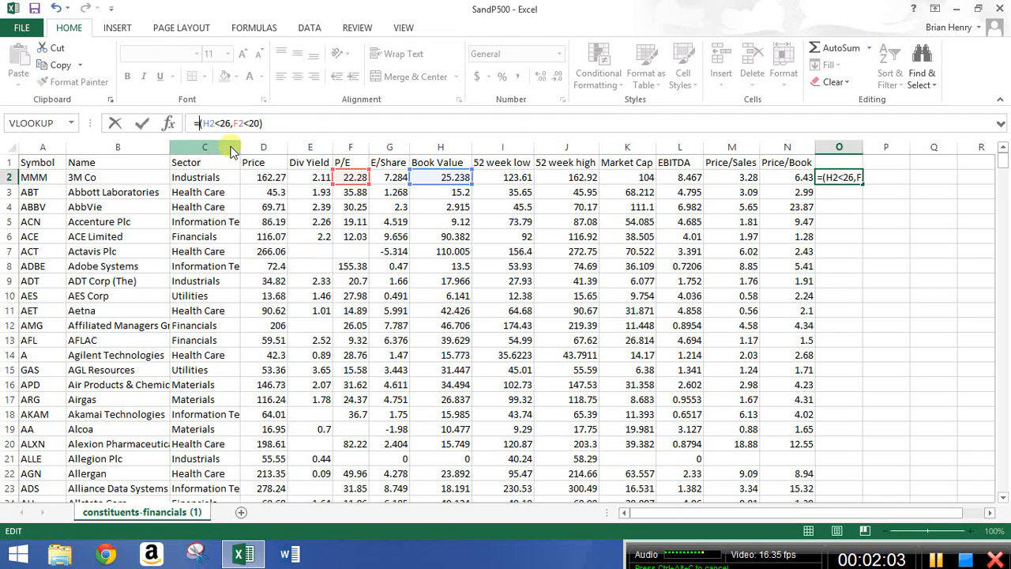
pyautogui.write('or')
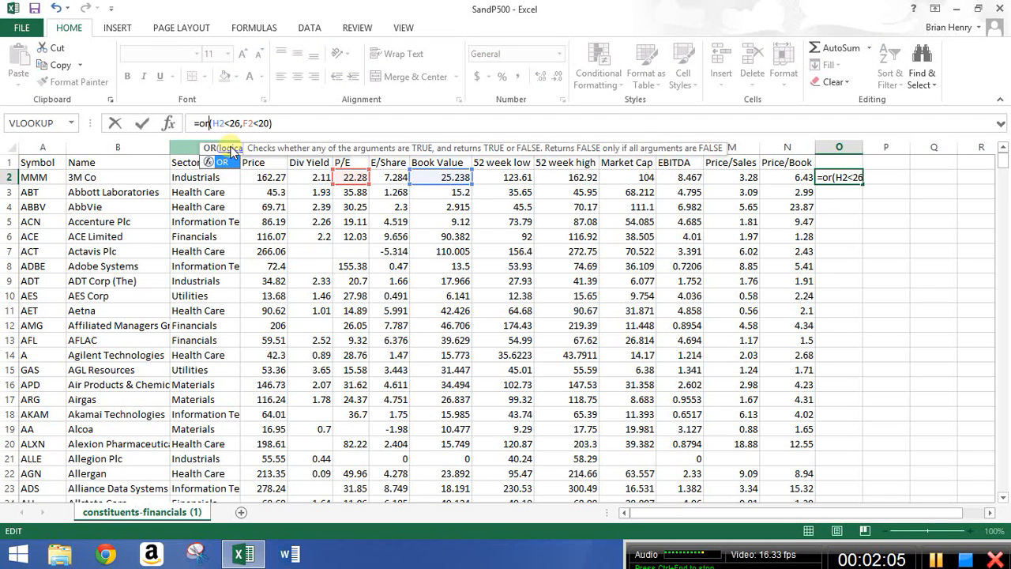
pyautogui.press('Return')
# Add a third condition, market cap K2>100, to the OR formula in O2.
pyautogui.click(839, 179)
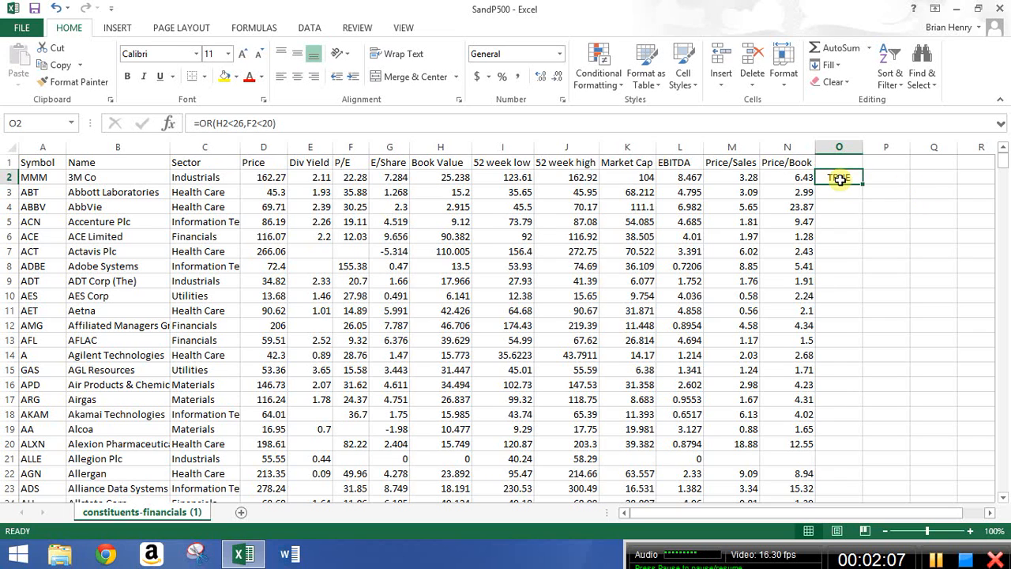
pyautogui.click(272, 124)
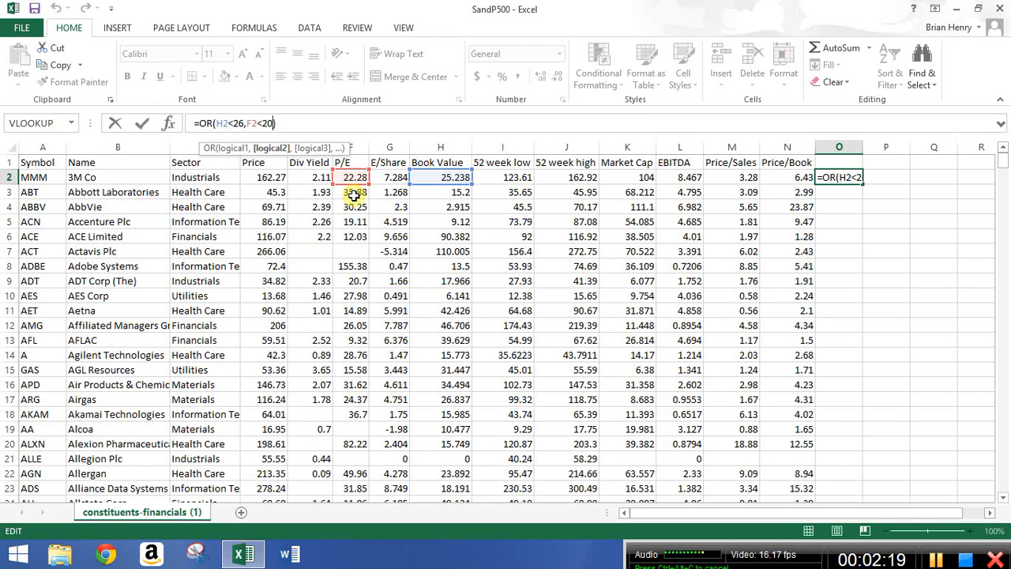
pyautogui.write(')')
pyautogui.write(',')
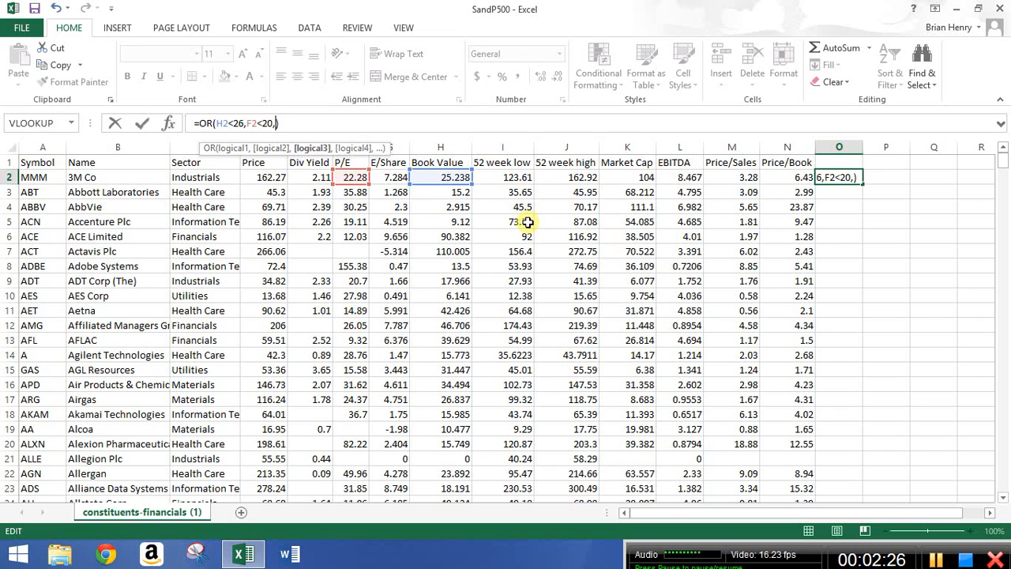
pyautogui.click(618, 175)
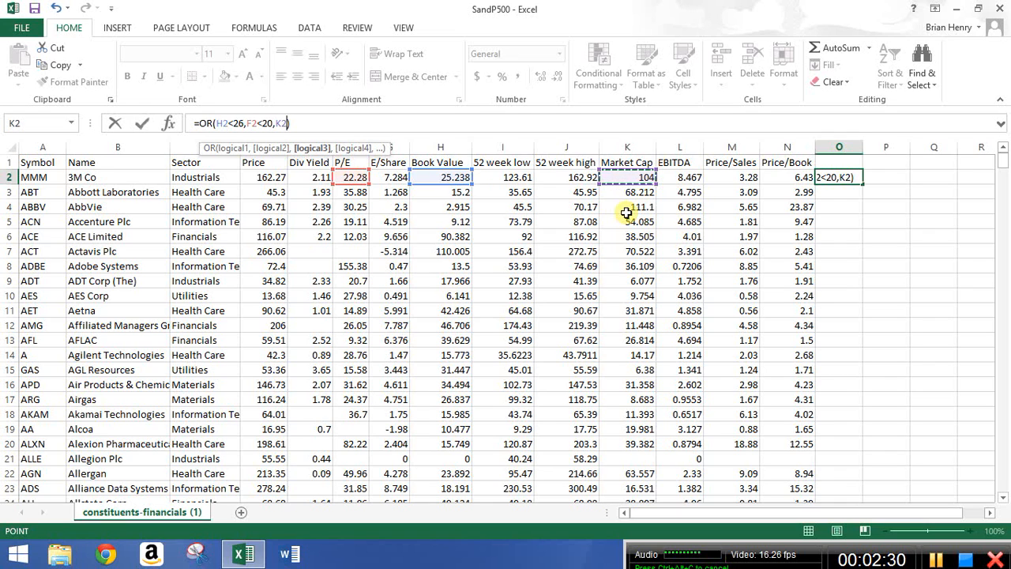
pyautogui.write('>100')
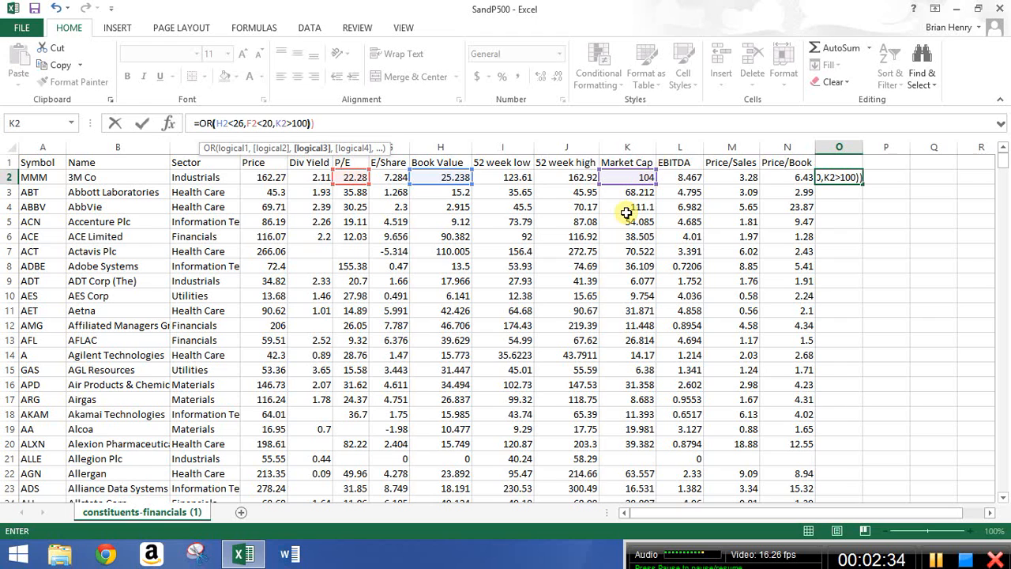
pyautogui.press('Return')
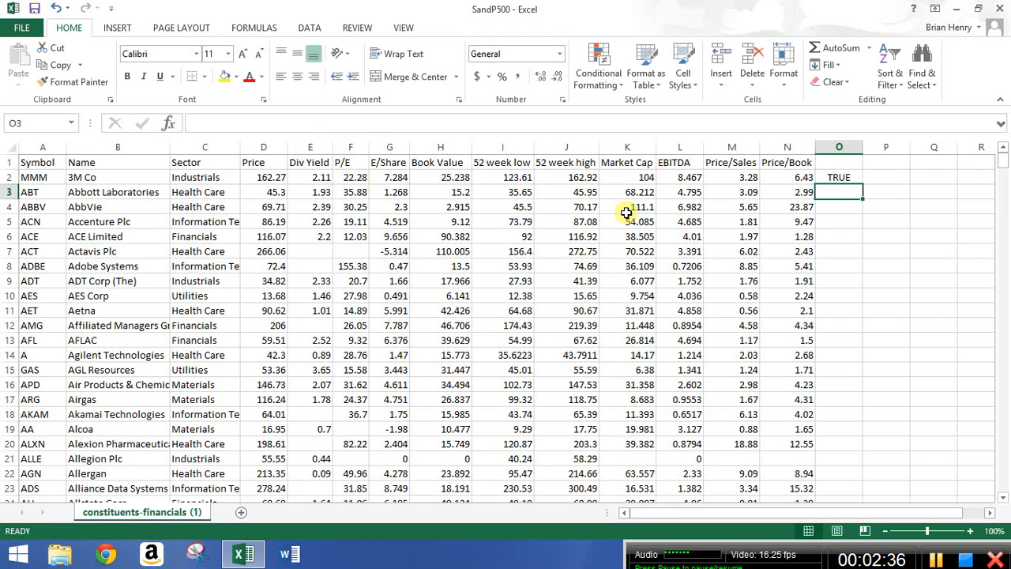
# Review the OR formula in O2 and its result.
pyautogui.click(839, 177)
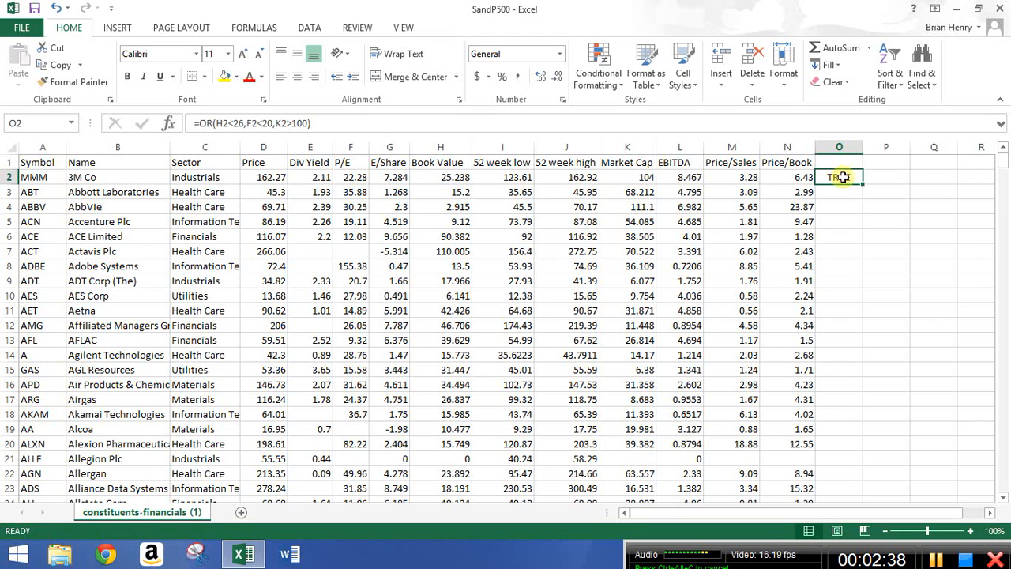
pyautogui.click(309, 122)
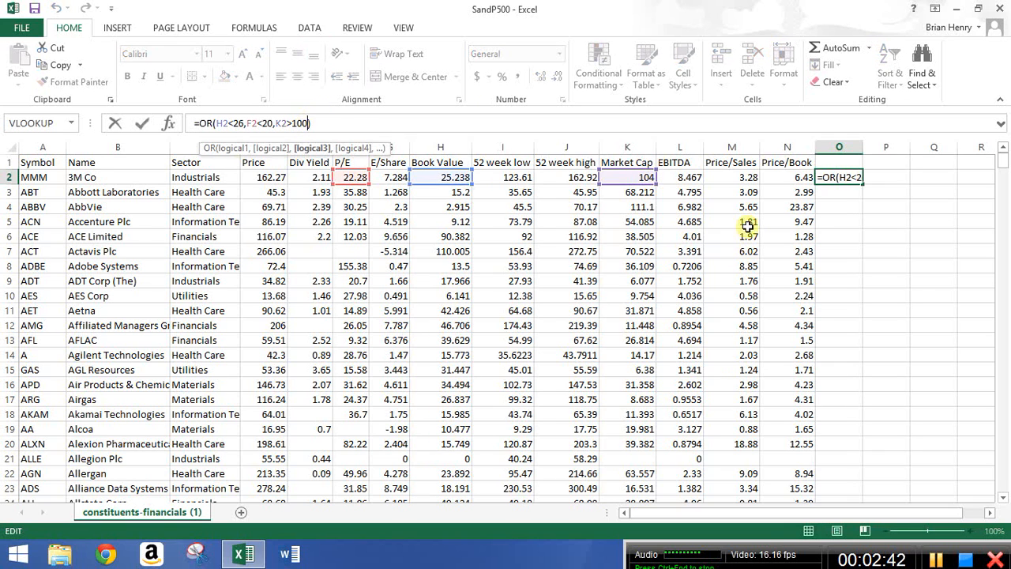
pyautogui.click(844, 200)
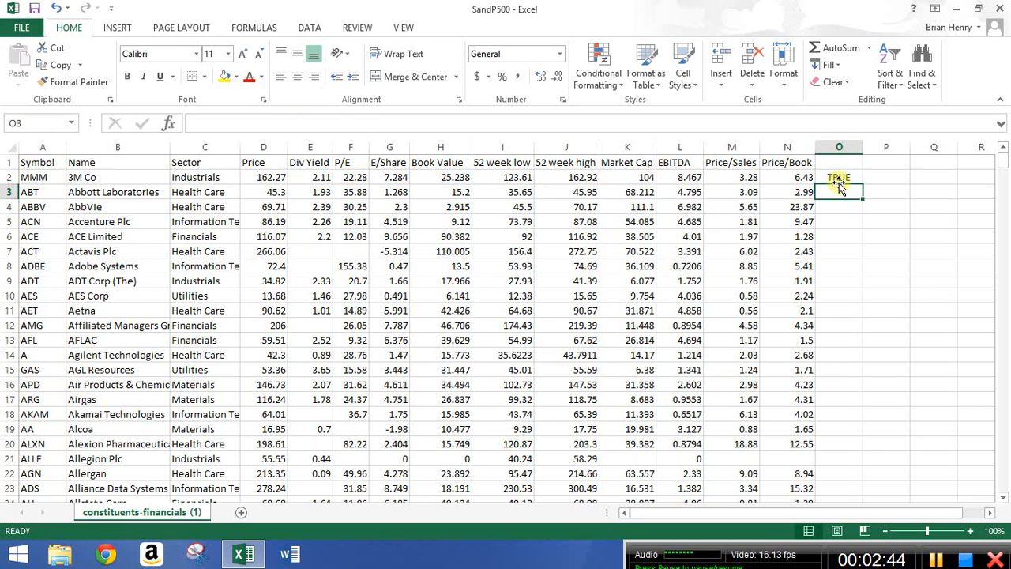
pyautogui.click(838, 177)
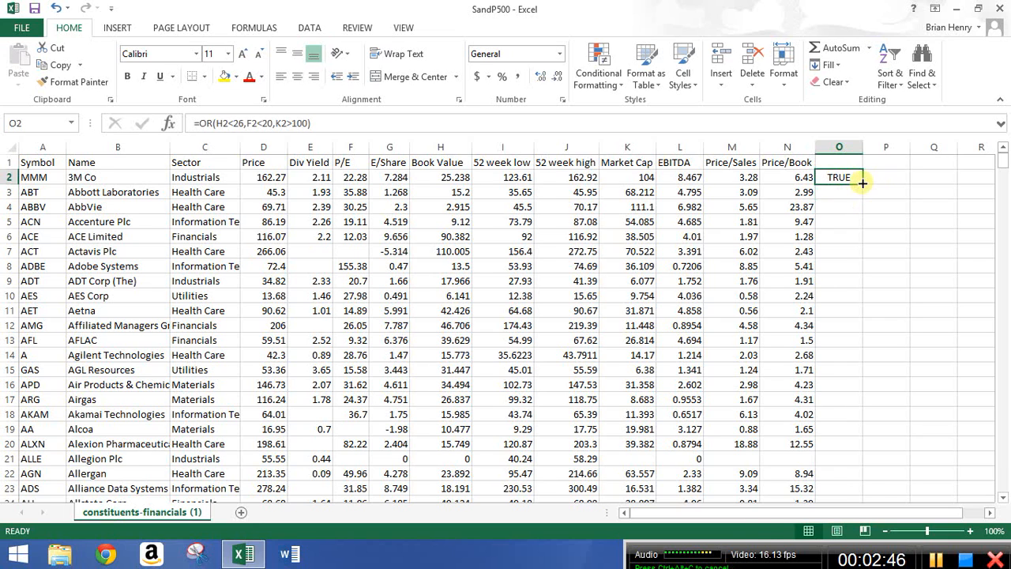
# Fill the OR formula from O2 down column O and clear the stray cells in rows 498 to 499.
pyautogui.doubleClick(860, 184)
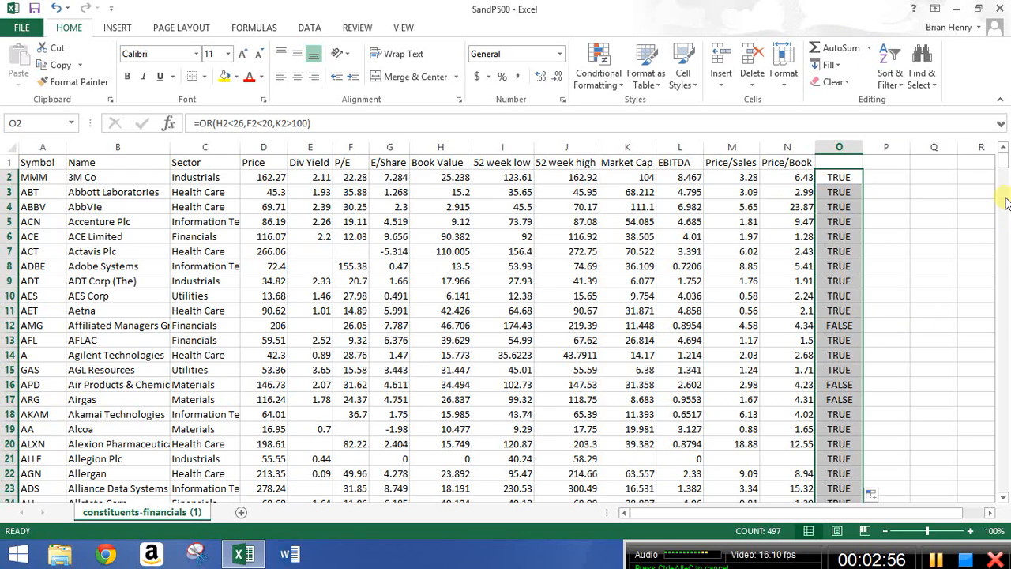
pyautogui.moveTo(1004, 162); pyautogui.dragTo(1005, 513)
pyautogui.moveTo(419, 474); pyautogui.dragTo(837, 490)
pyautogui.press('Delete')
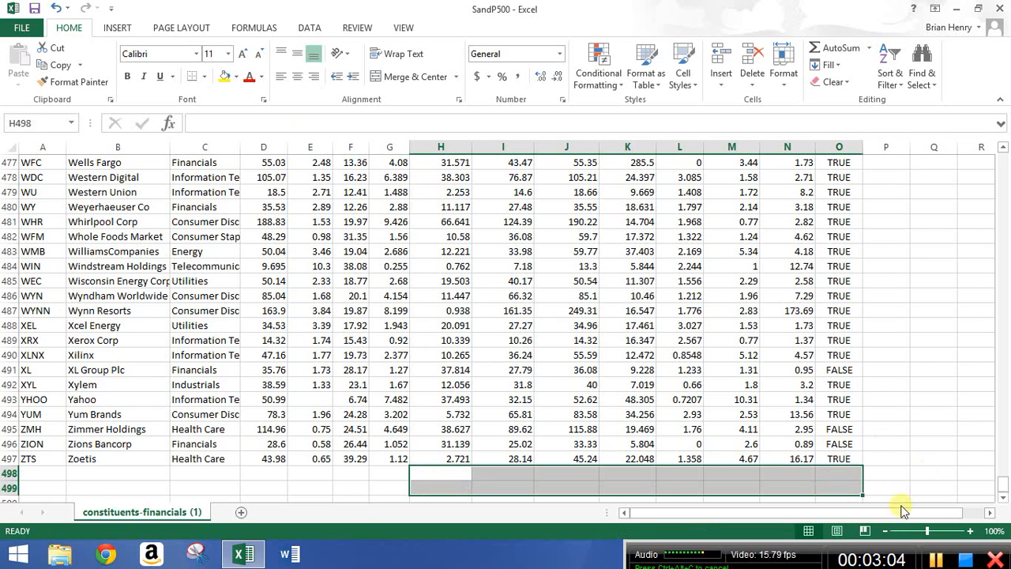
pyautogui.moveTo(1005, 490); pyautogui.dragTo(1002, 158)
pyautogui.click(839, 175)
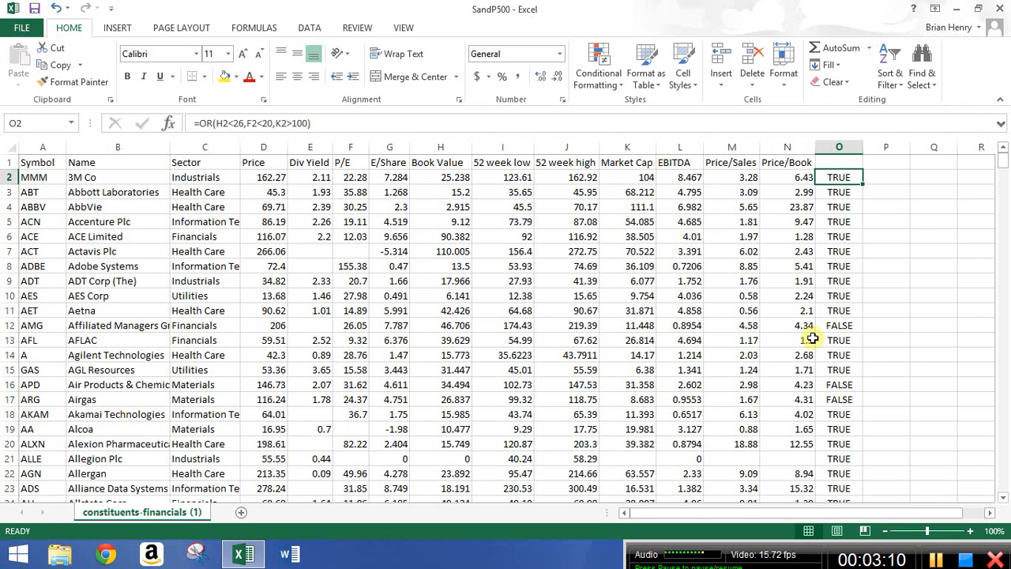
# Replace the OR function with AND in O2's formula and fill it down column O.
pyautogui.click(213, 123)
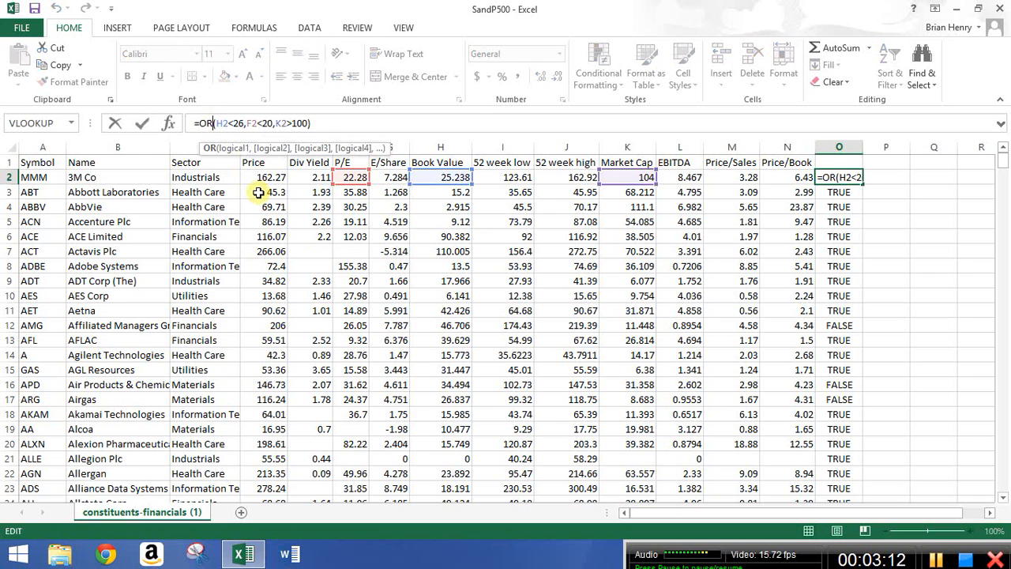
pyautogui.press('BackSpace')
pyautogui.press('BackSpace')
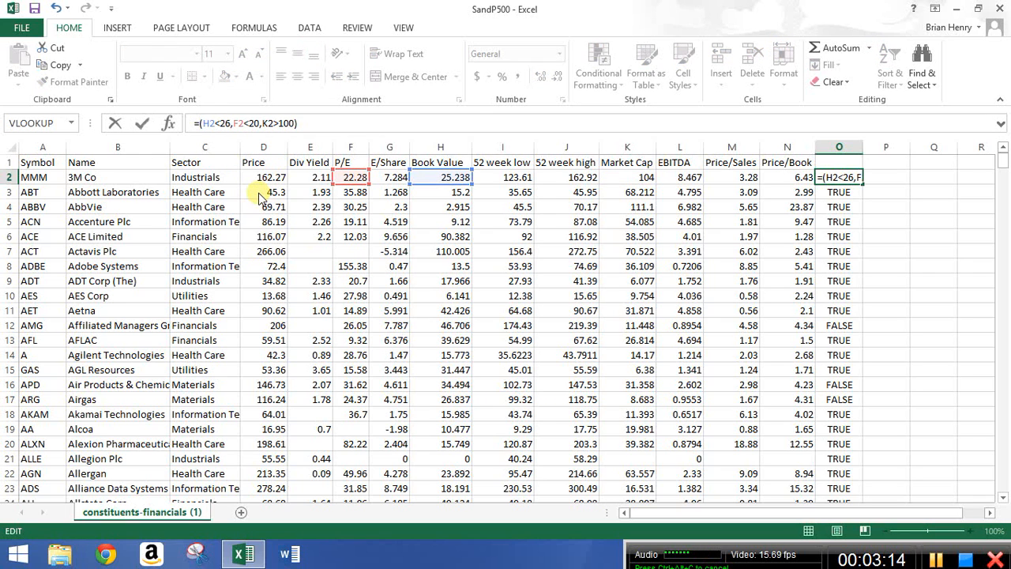
pyautogui.write('AND')
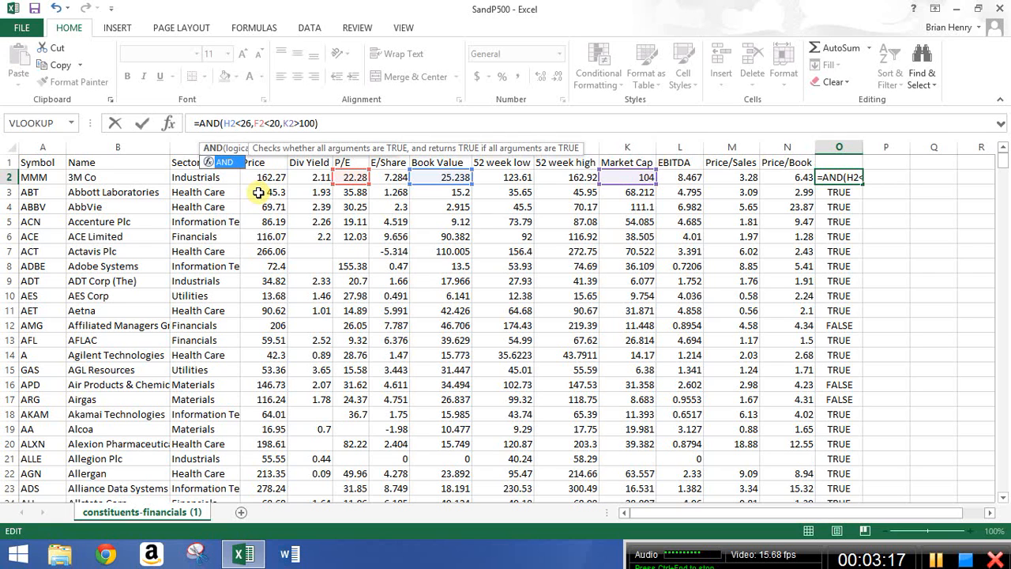
pyautogui.press('Return')
pyautogui.click(852, 180)
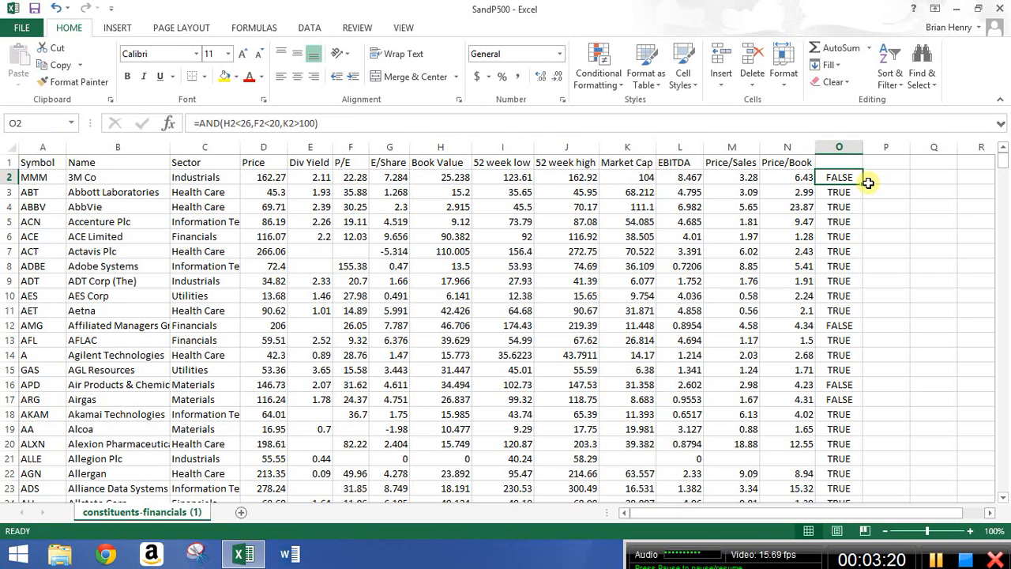
pyautogui.doubleClick(863, 183)
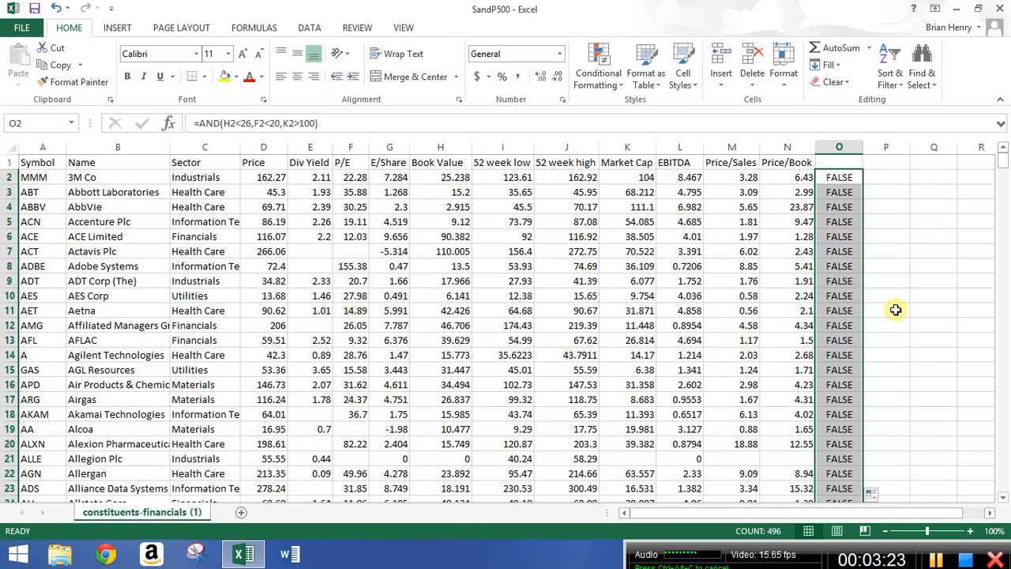
pyautogui.click(839, 177)
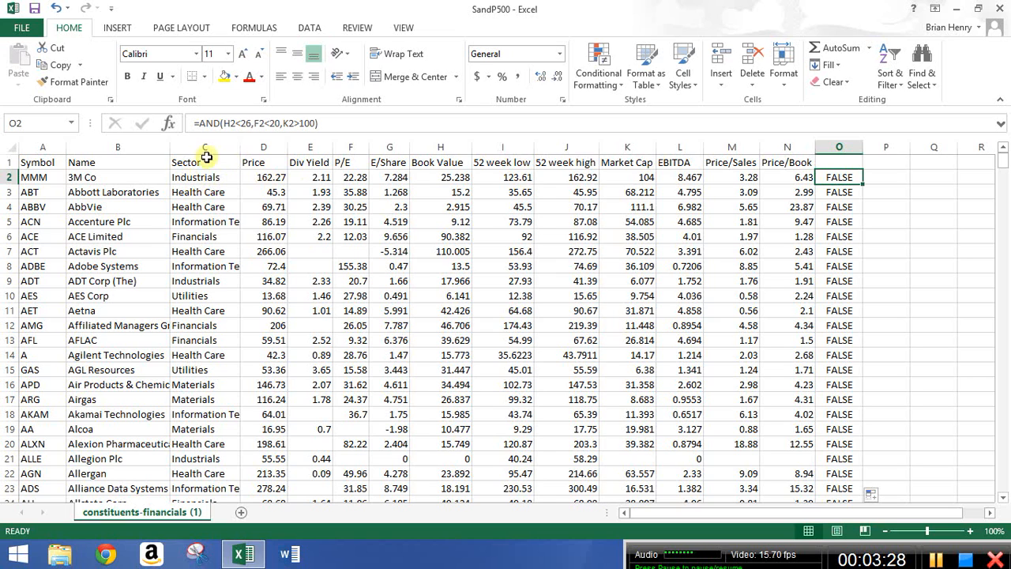
# Replace the market cap condition in O2's formula with a sector match, C2=$C$2.
pyautogui.click(316, 120)
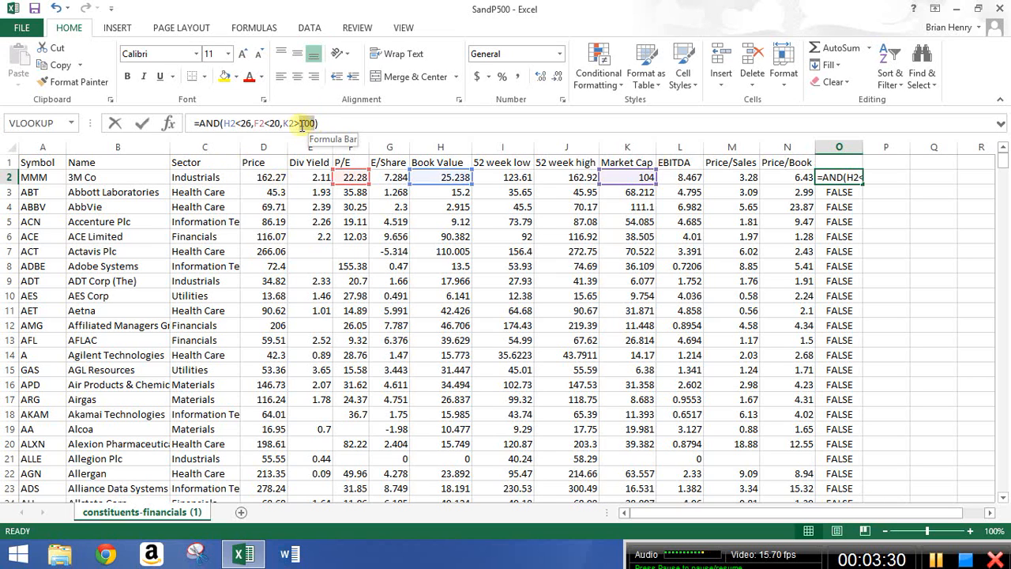
pyautogui.doubleClick(285, 125)
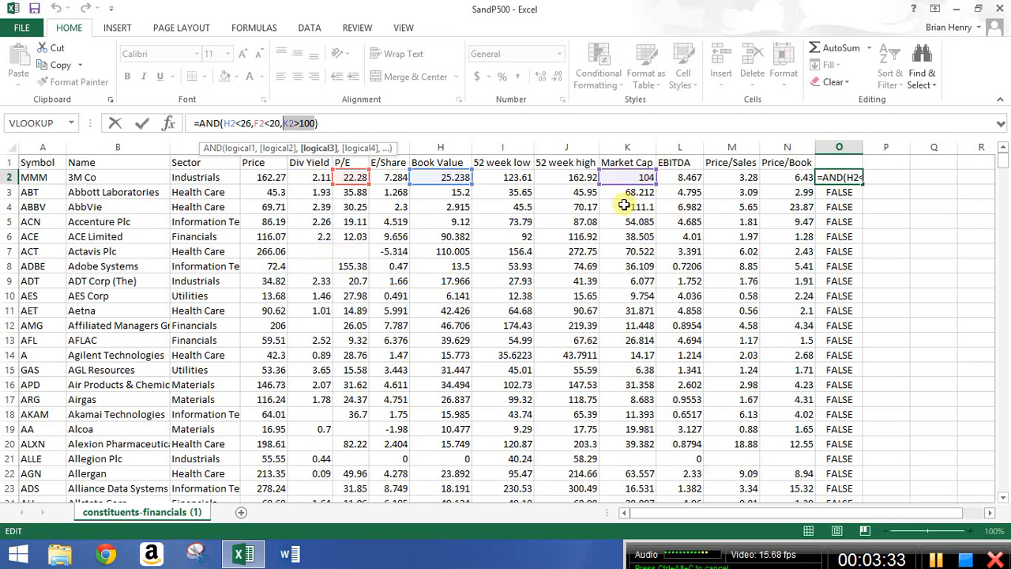
pyautogui.click(198, 177)
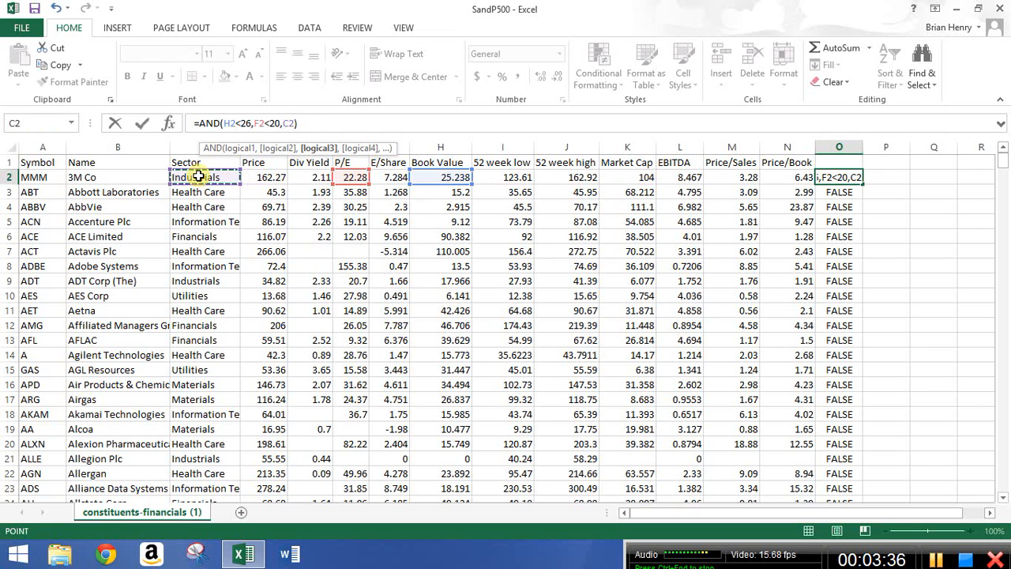
pyautogui.write('=')
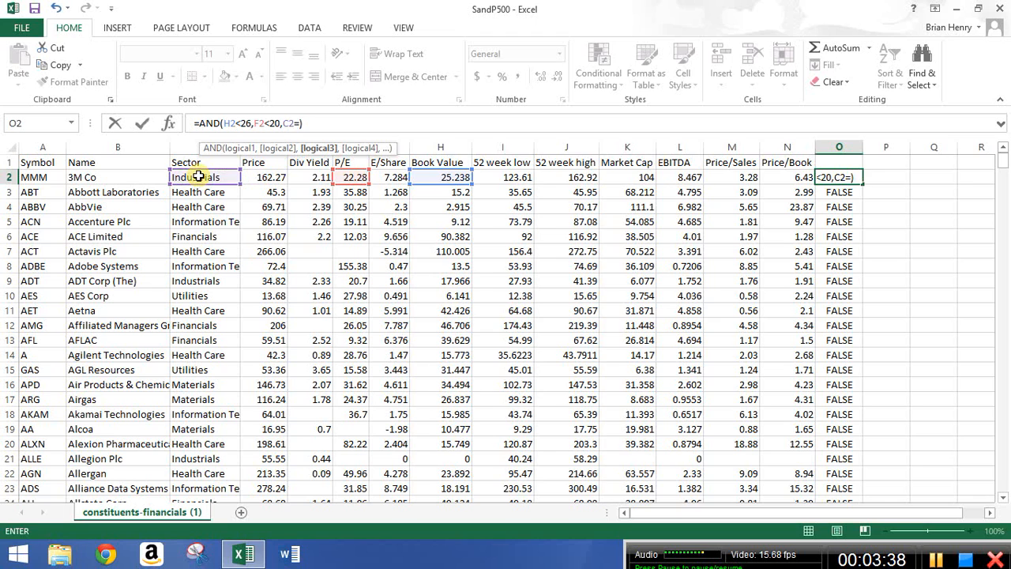
pyautogui.click(199, 177)
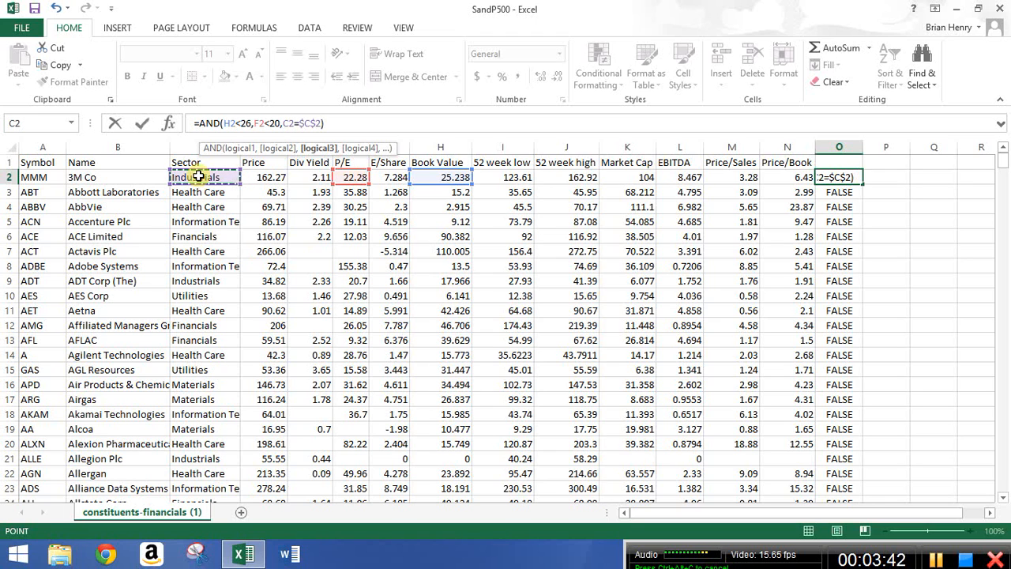
pyautogui.press('Return')
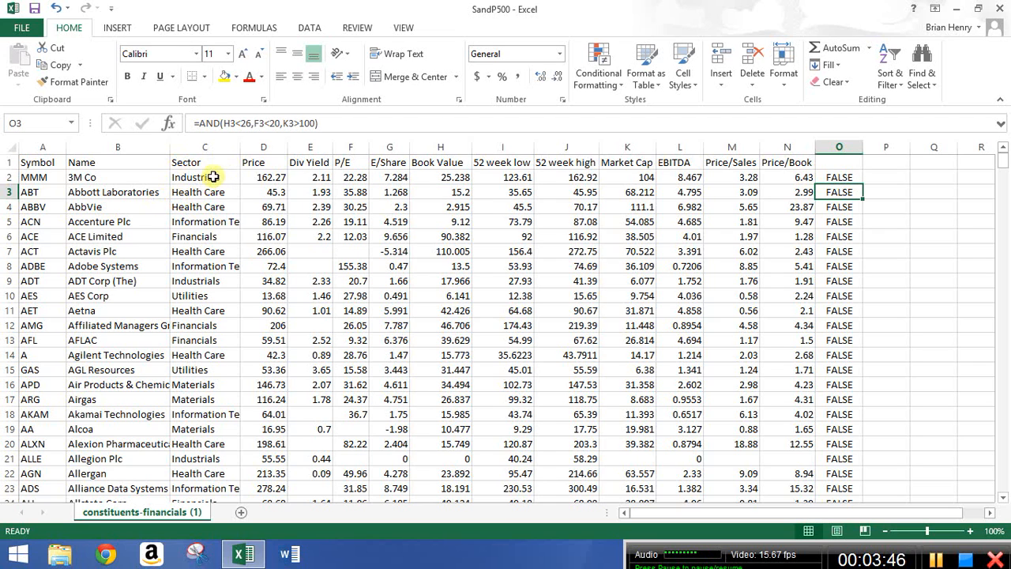
# Fill O2's sector-matching AND formula down column O.
pyautogui.click(831, 178)
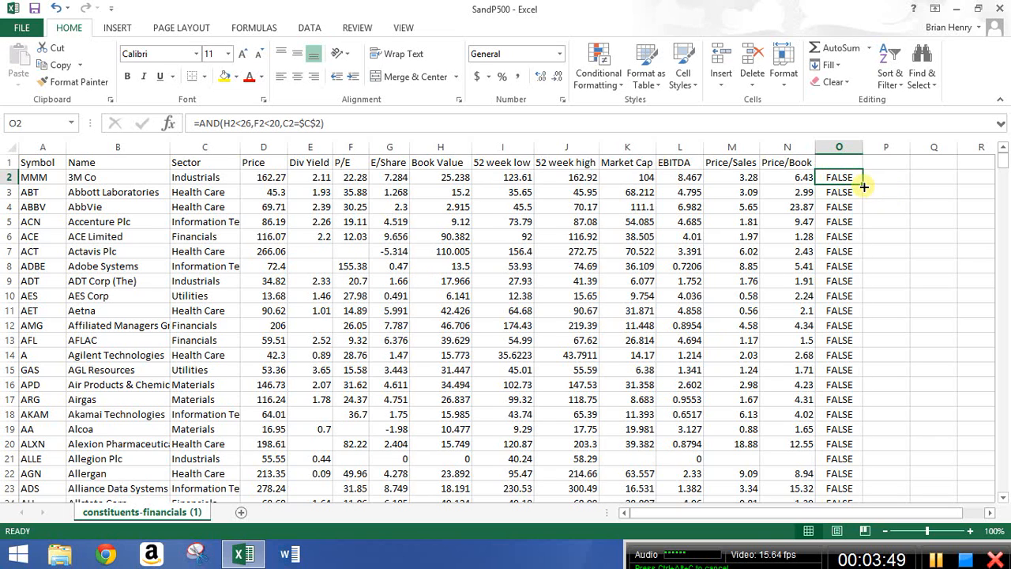
pyautogui.doubleClick(865, 187)
pyautogui.click(839, 192)
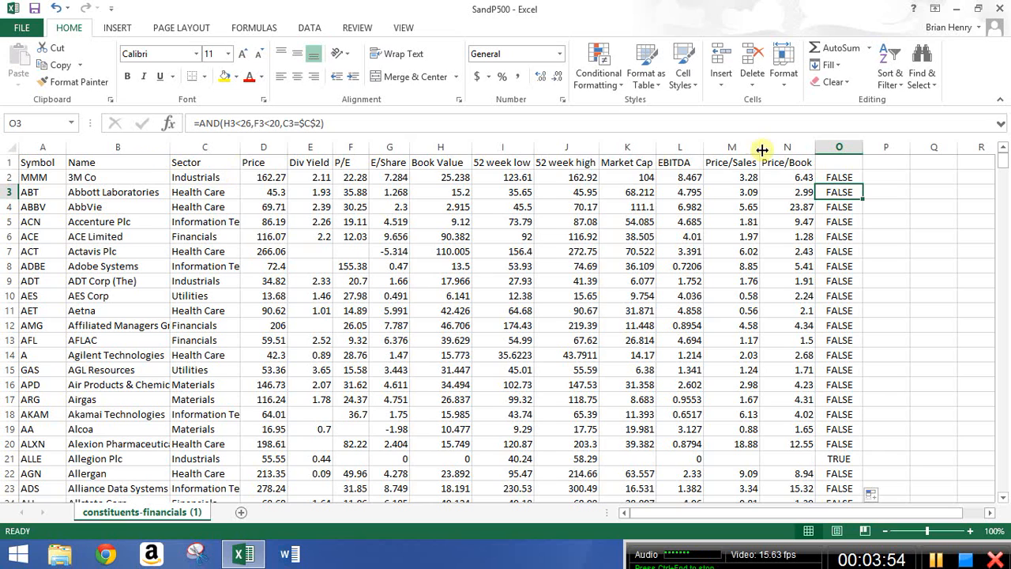
pyautogui.click(842, 177)
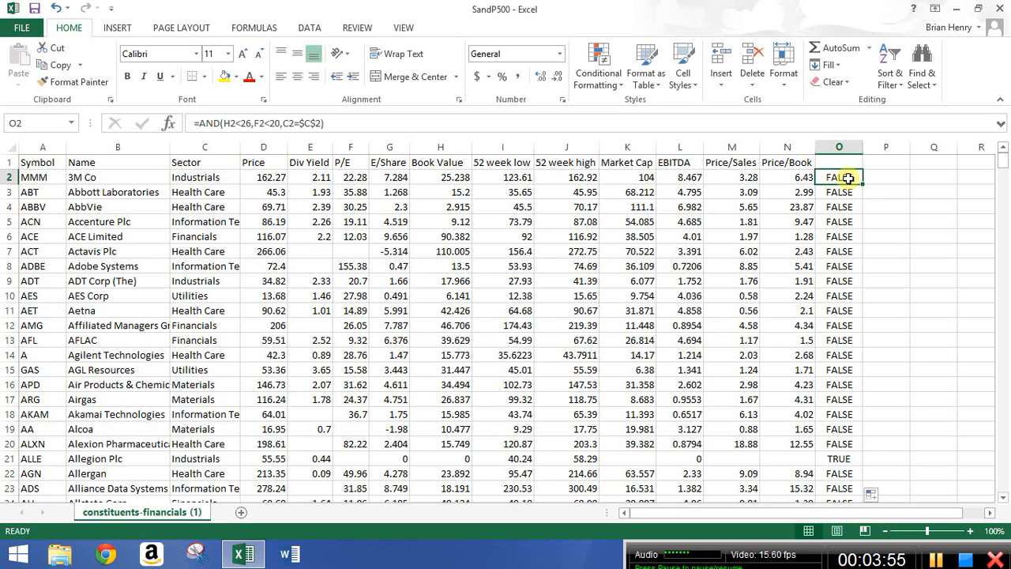
# Change the P/E condition in O2's formula to F2<23.
pyautogui.click(249, 122)
pyautogui.press('Right')
pyautogui.press('Right')
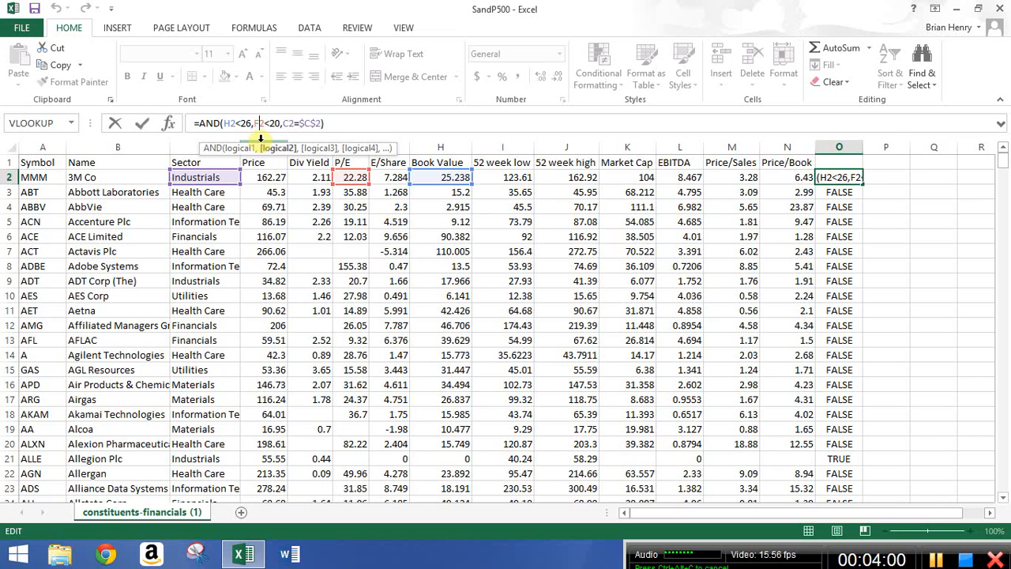
pyautogui.press('Right')
pyautogui.press('Right')
pyautogui.press('Right')
pyautogui.press('Right')
pyautogui.press('BackSpace')
pyautogui.write('3')
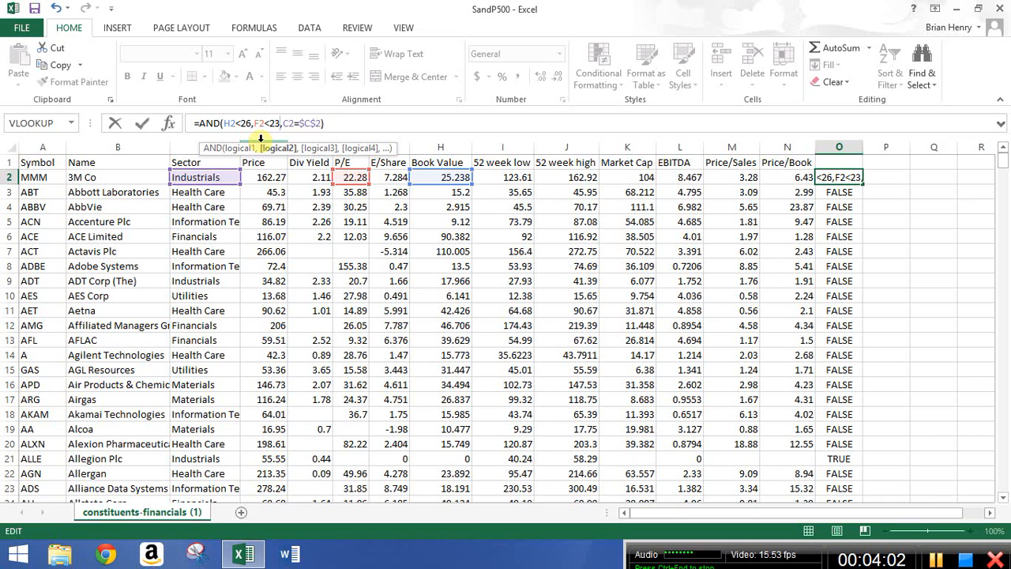
pyautogui.hotkey('ctrl', 'Return')
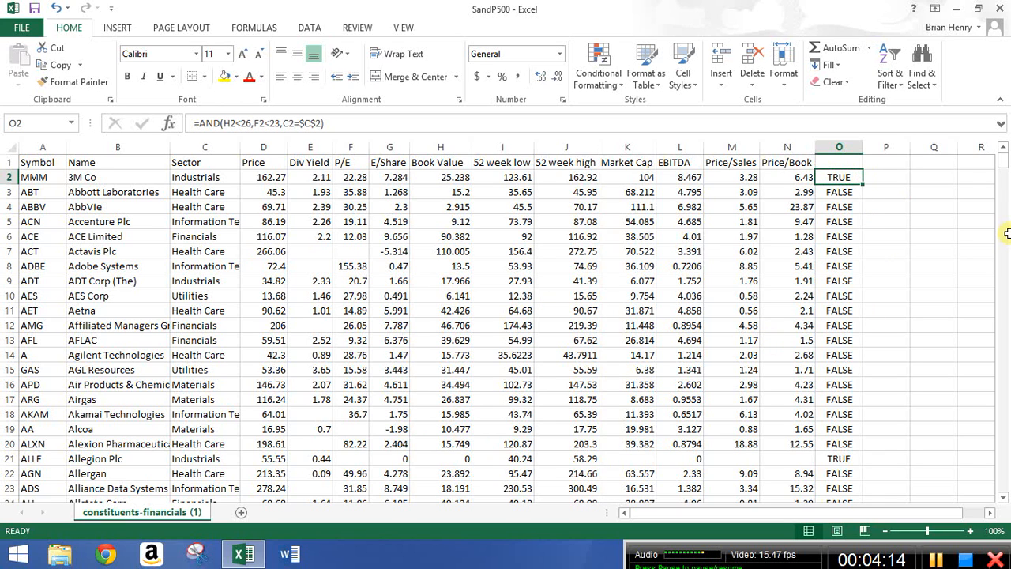
# Clear all formulas in column O from O2 to the last data row.
pyautogui.hotkey('ctrl', 'shift', 'Down')
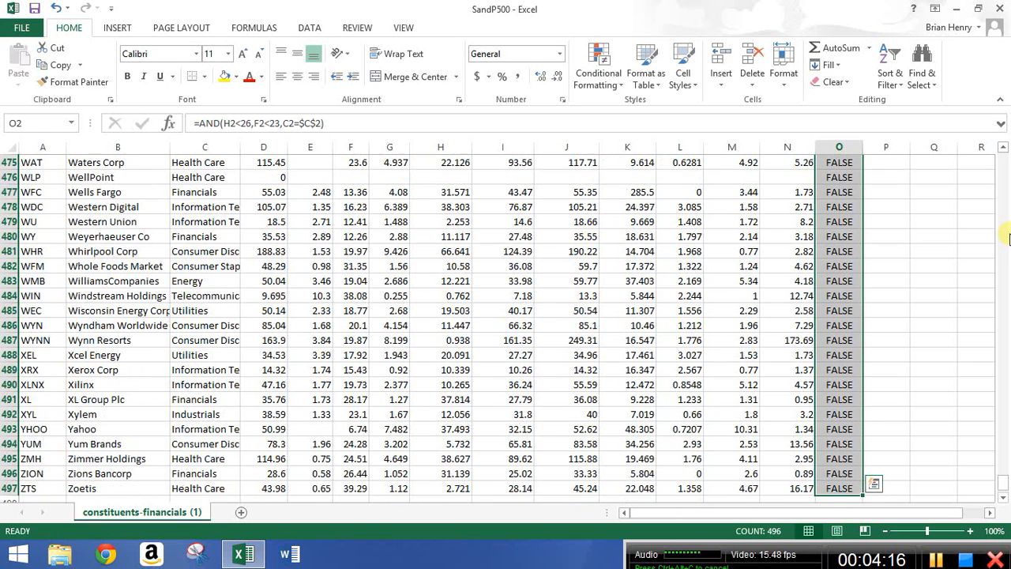
pyautogui.press('Delete')
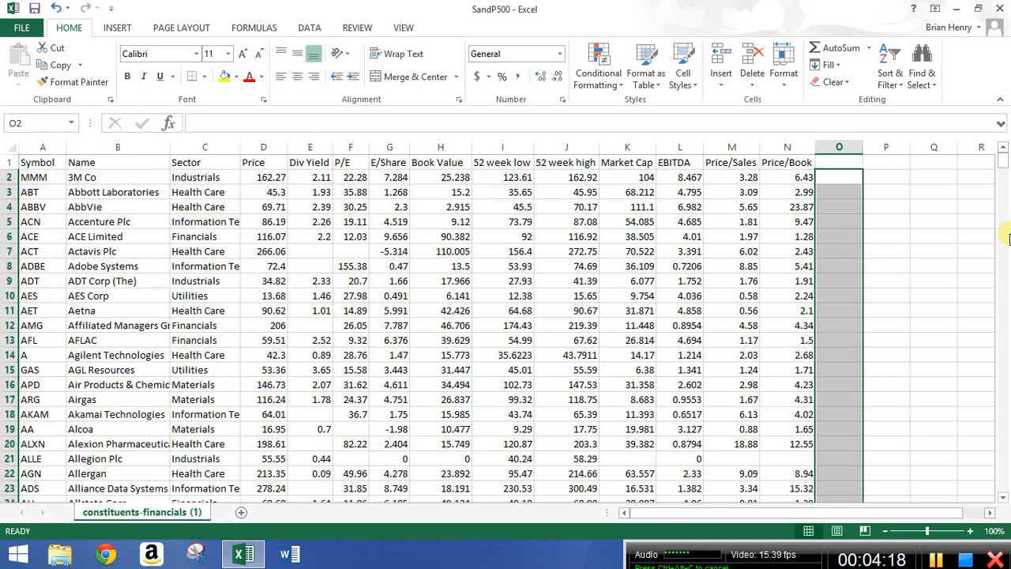
# Enter the formula =NOT(H2<26) in O2.
pyautogui.write('=not')
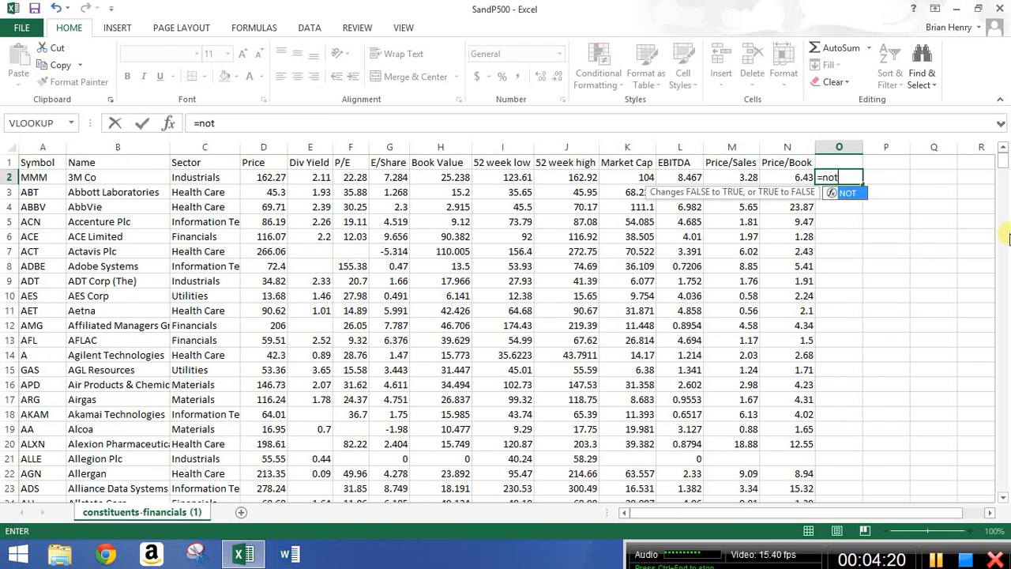
pyautogui.write('(')
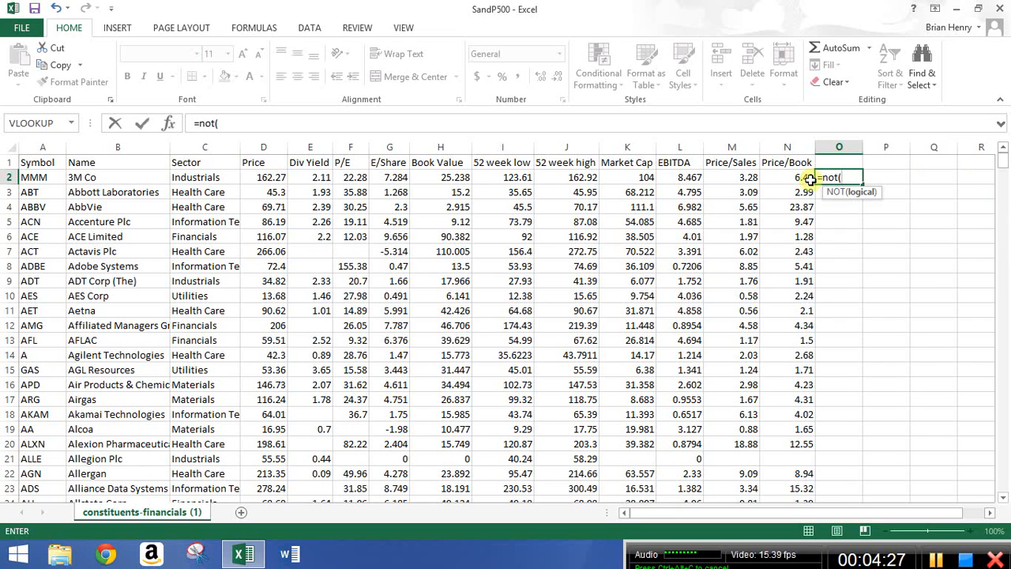
pyautogui.click(454, 180)
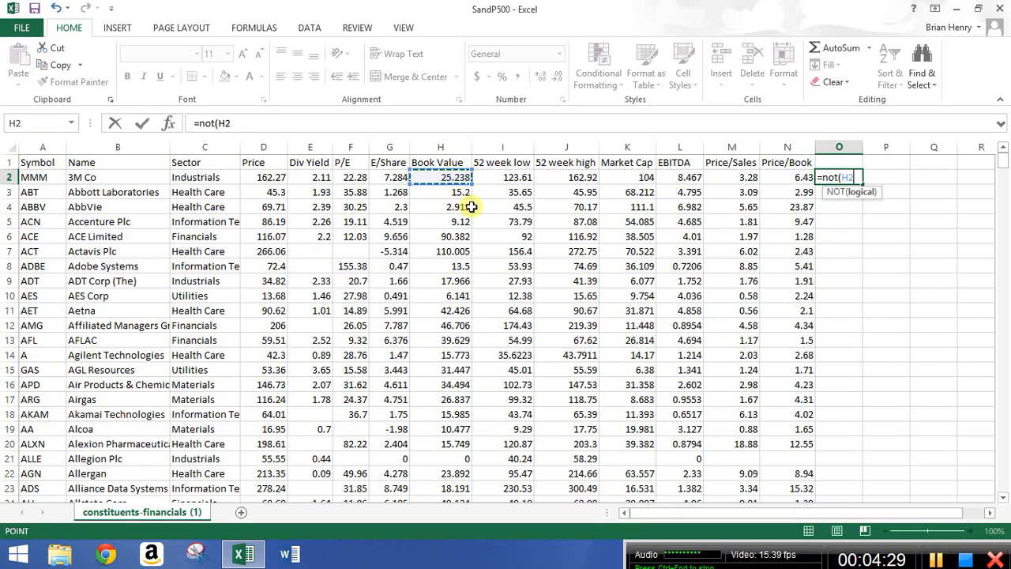
pyautogui.write('<')
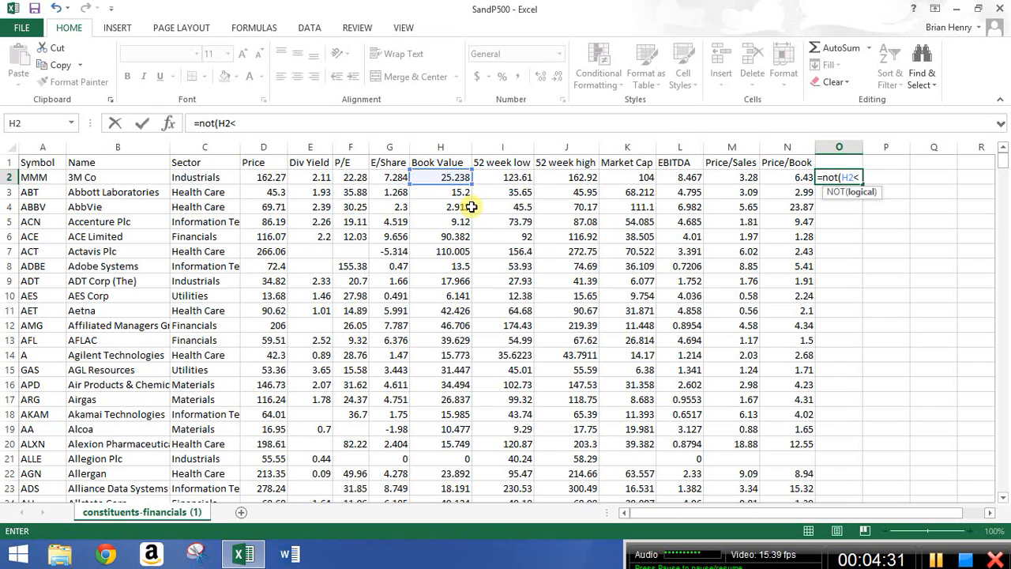
pyautogui.write('26)')
pyautogui.press('Return')
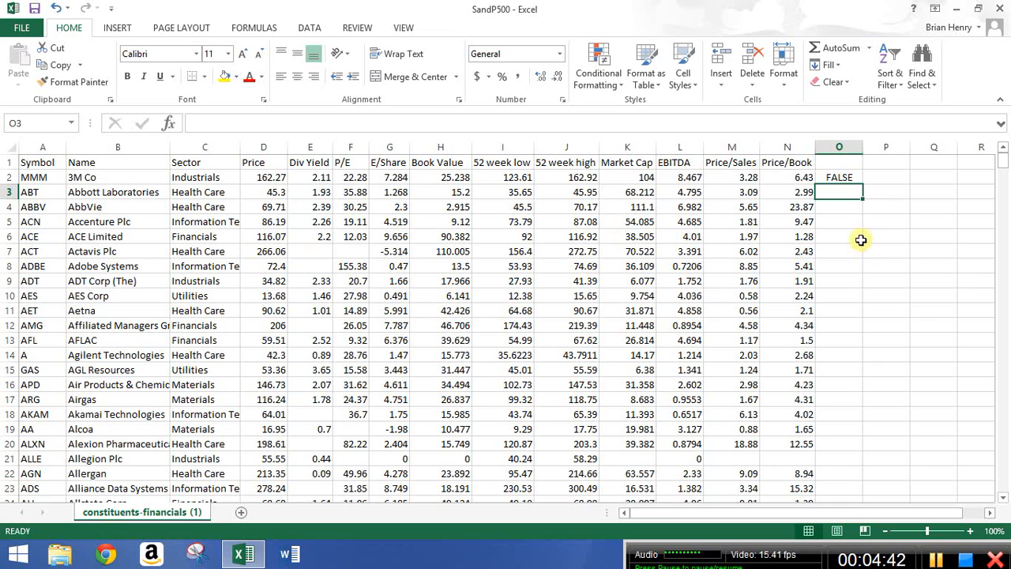
# Replace O2's formula with =AND(H2<20,NOT(C2=$C$3)), locking the Health Care reference absolutely.
pyautogui.click(844, 175)
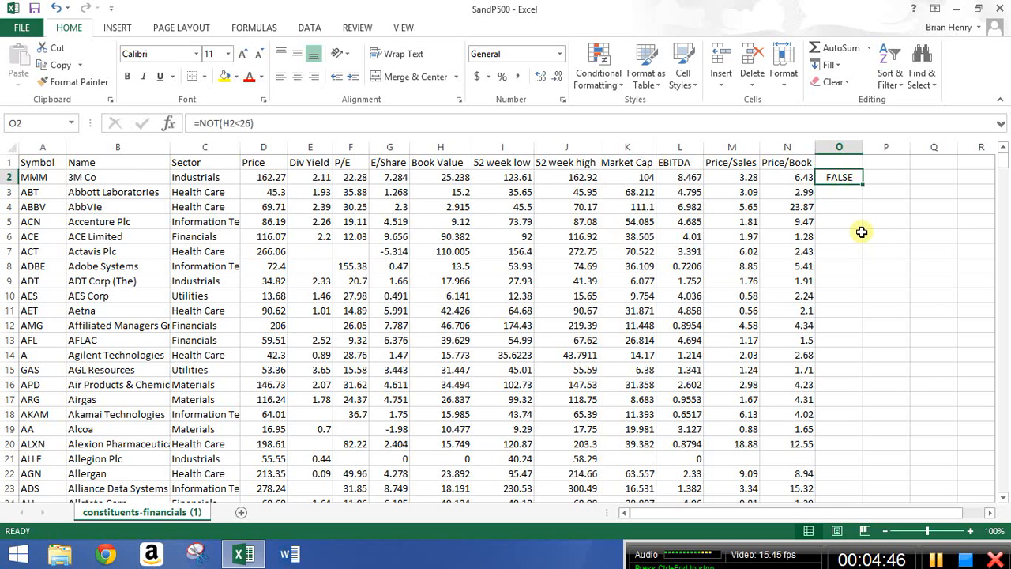
pyautogui.press('Delete')
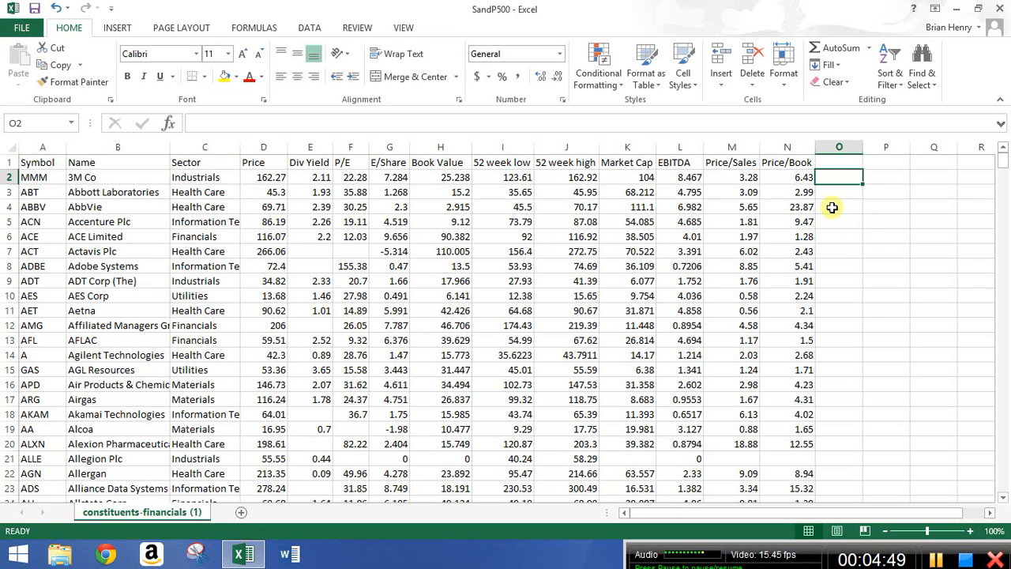
pyautogui.write('=an')
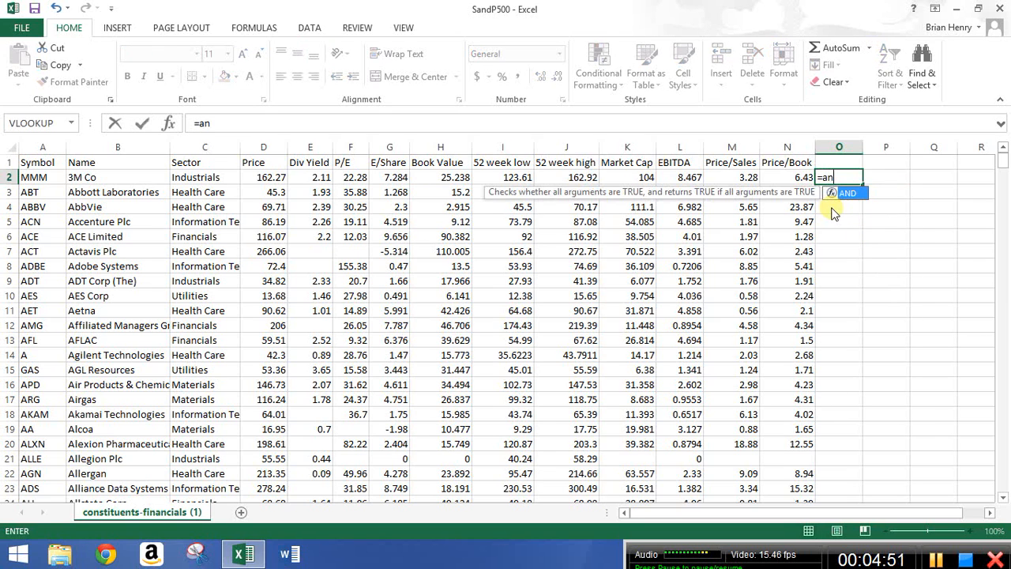
pyautogui.write('d(')
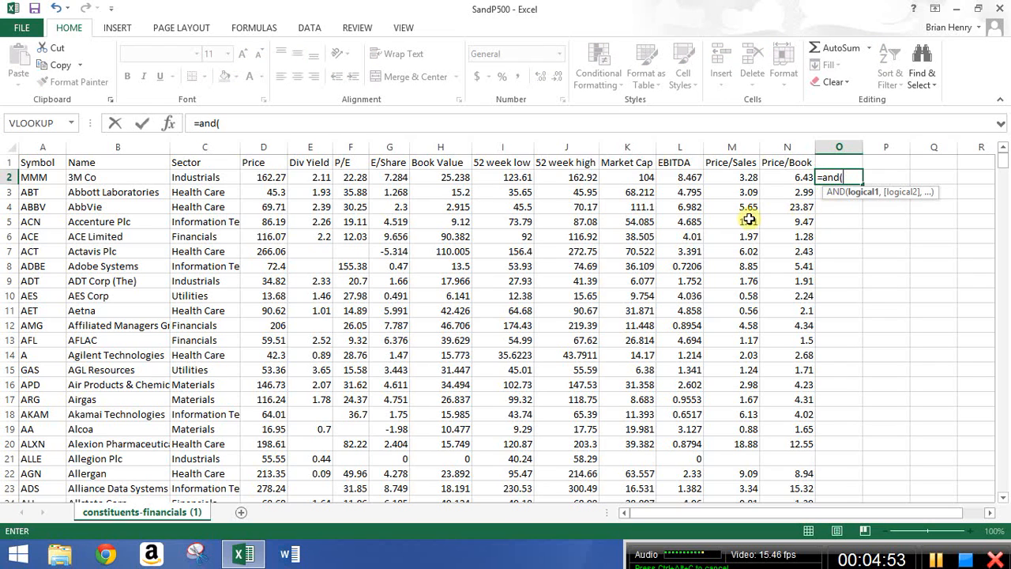
pyautogui.click(450, 179)
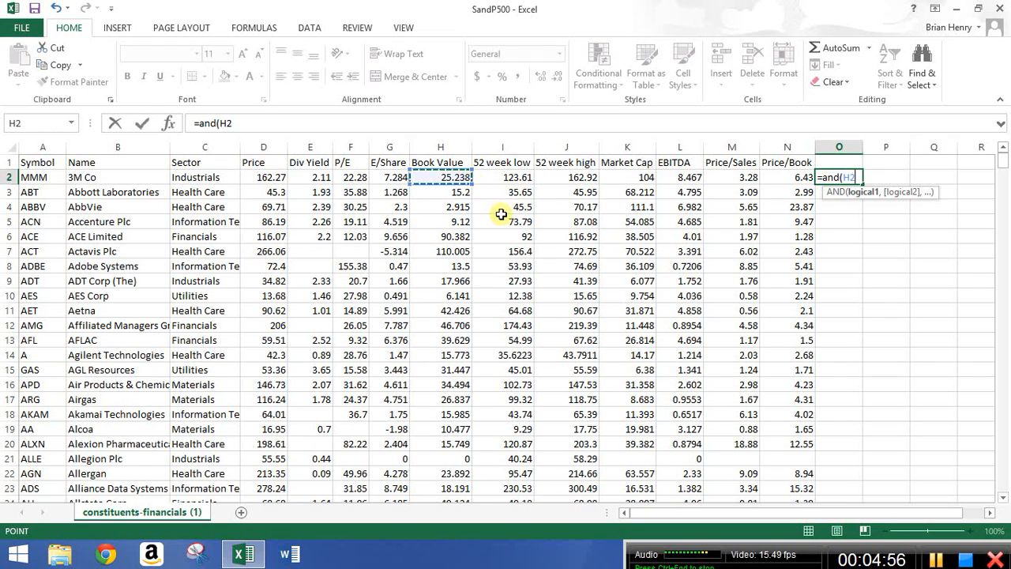
pyautogui.write('<')
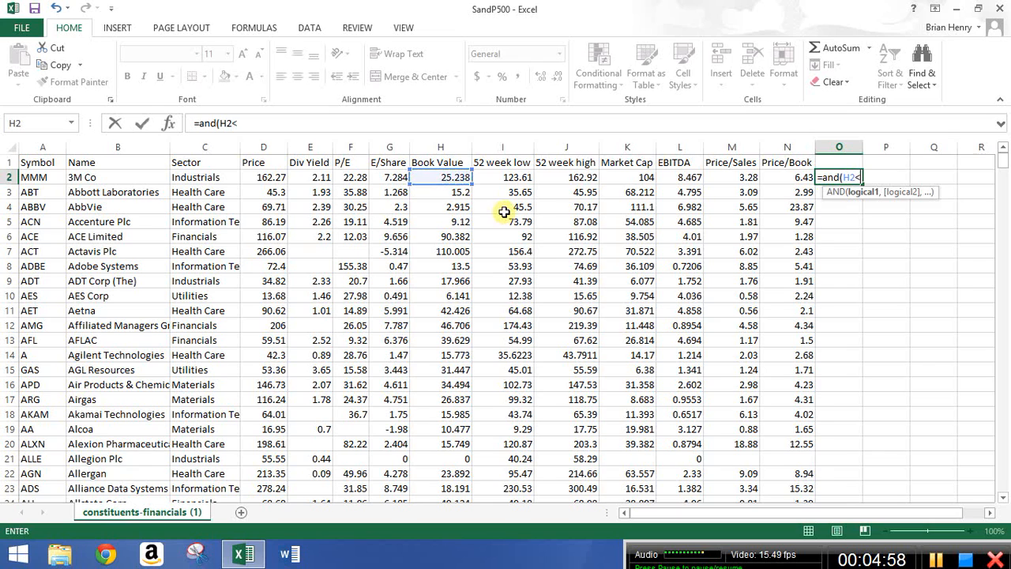
pyautogui.write('20,')
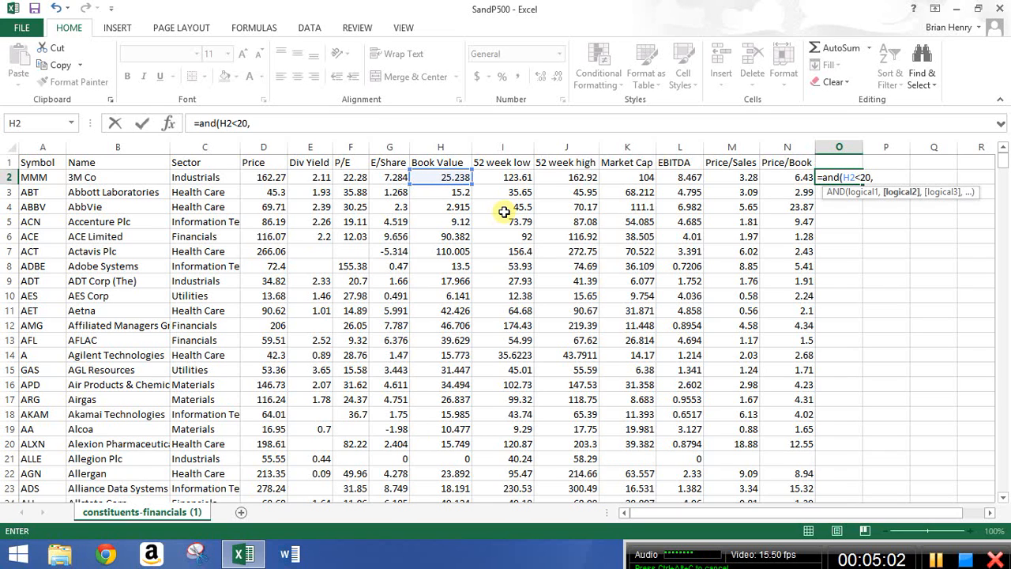
pyautogui.write('not(')
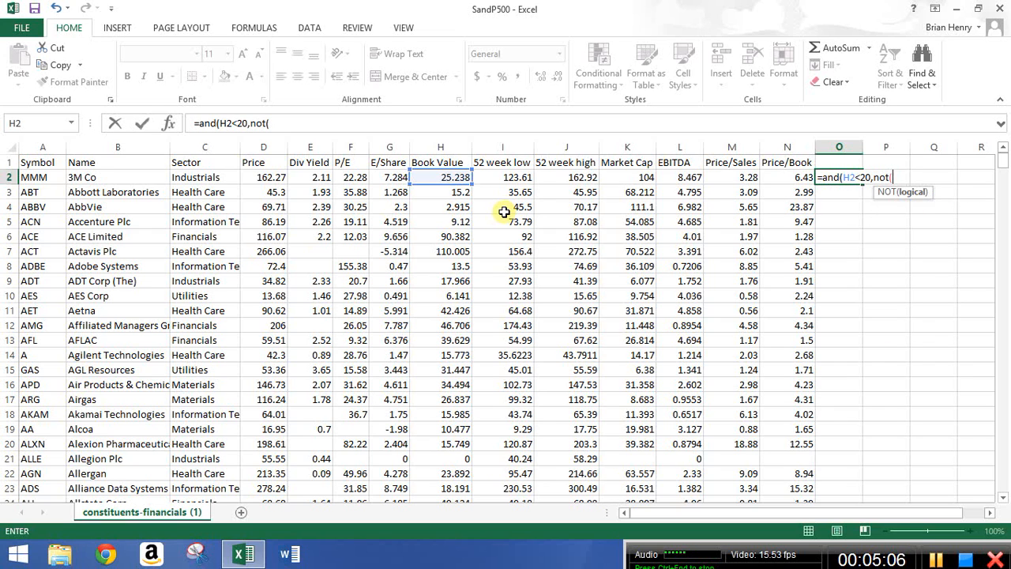
pyautogui.click(180, 177)
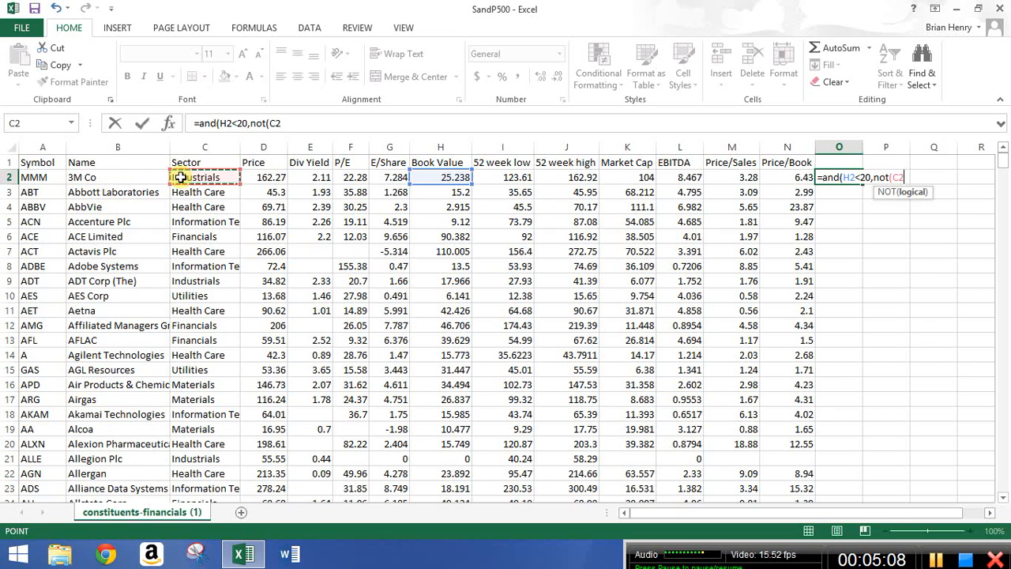
pyautogui.write('=')
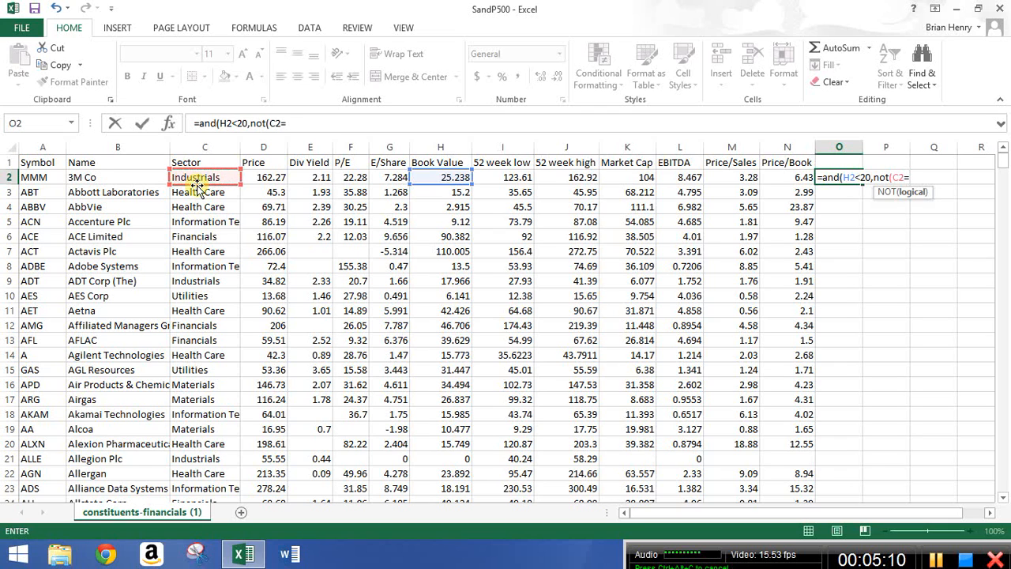
pyautogui.click(183, 194)
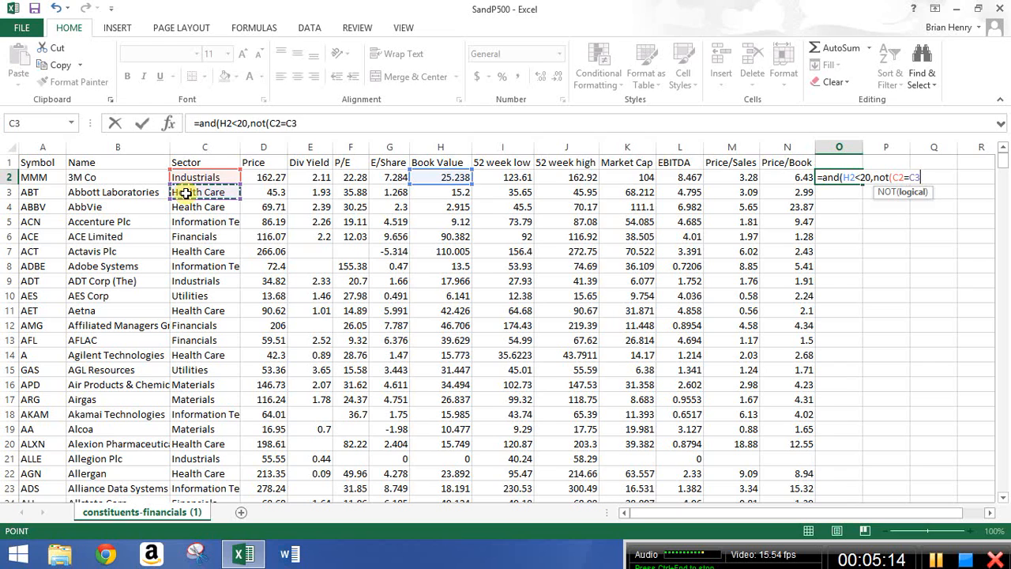
pyautogui.press('F4')
pyautogui.write(')')
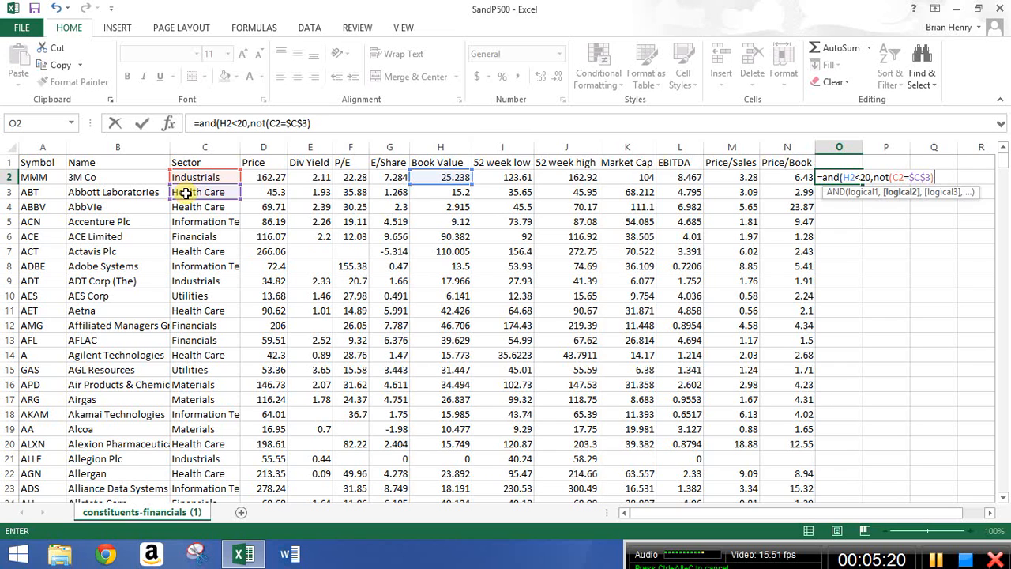
pyautogui.press('Return')
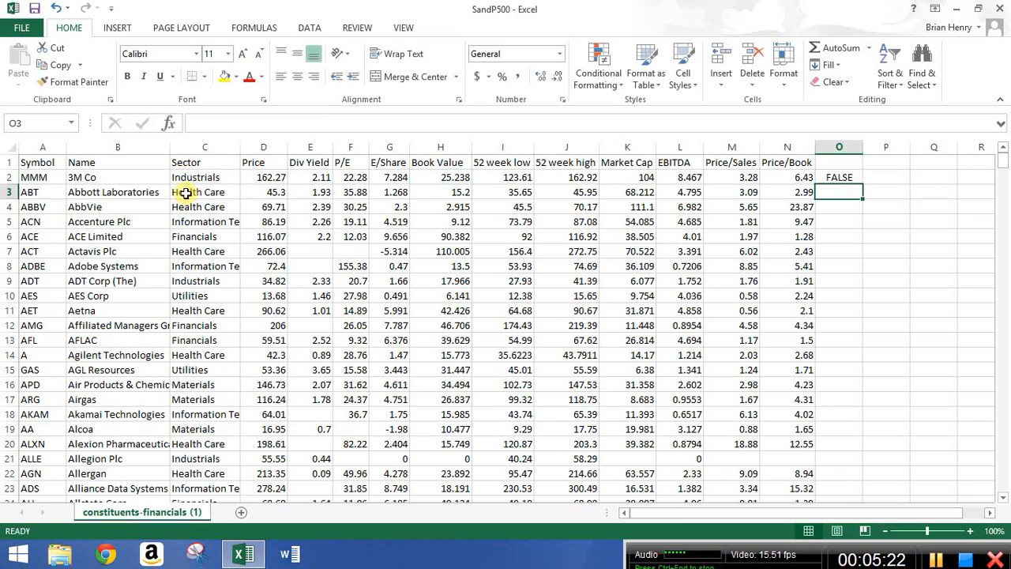
# Fill O2's AND/NOT formula down column O and examine the formulas and results in rows 3 and 5.
pyautogui.press('Up')
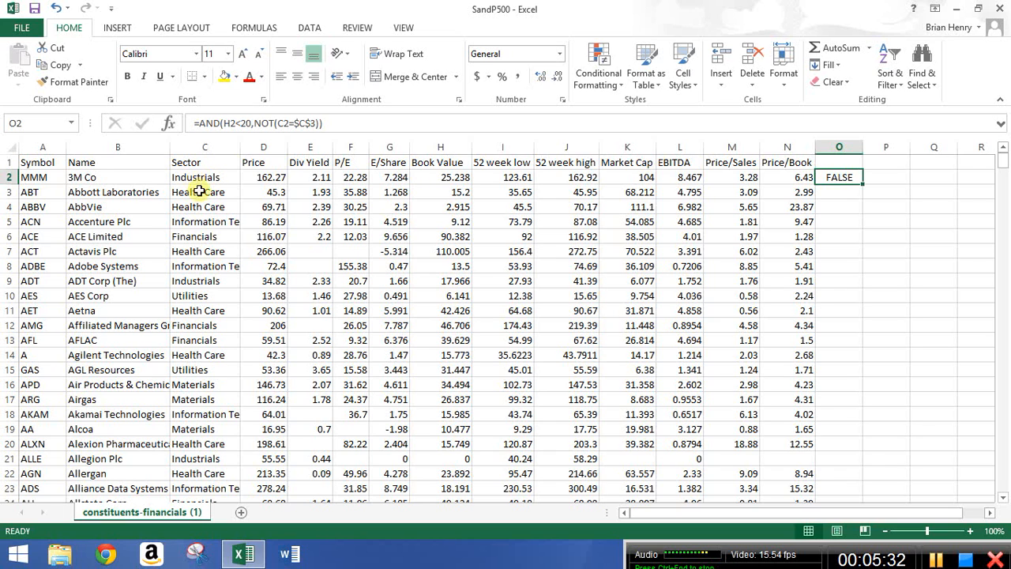
pyautogui.doubleClick(864, 185)
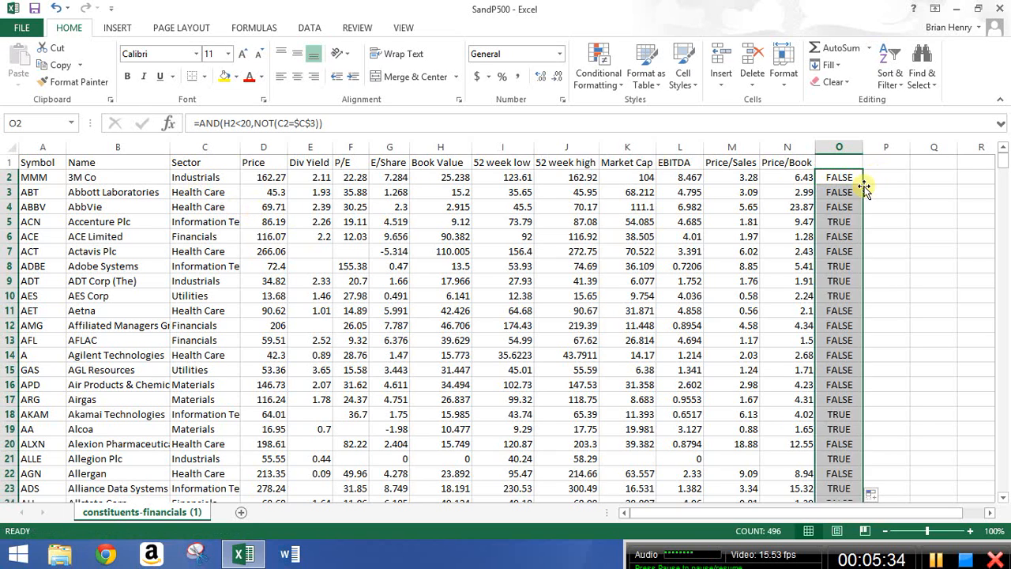
pyautogui.click(463, 191)
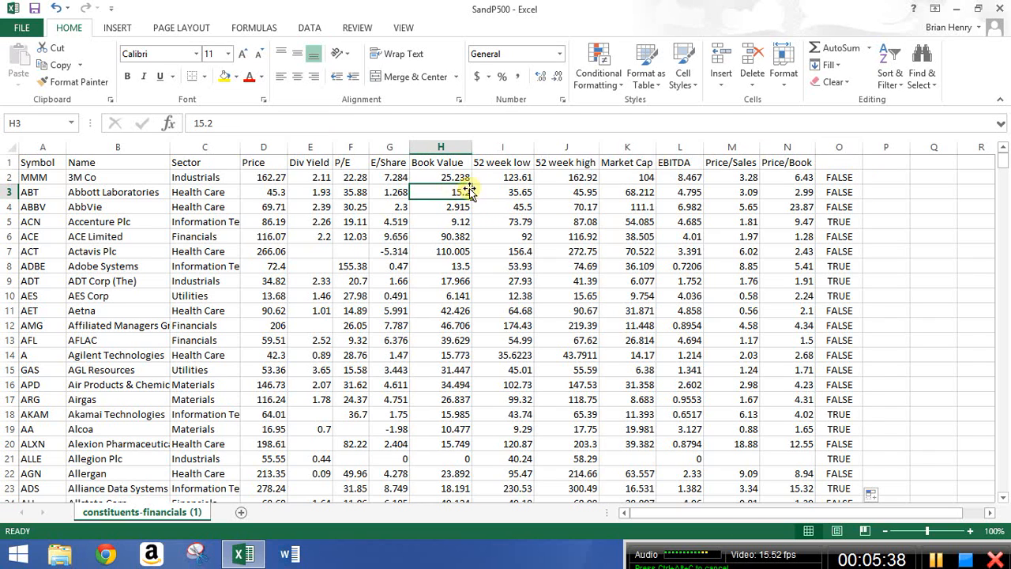
pyautogui.click(222, 206)
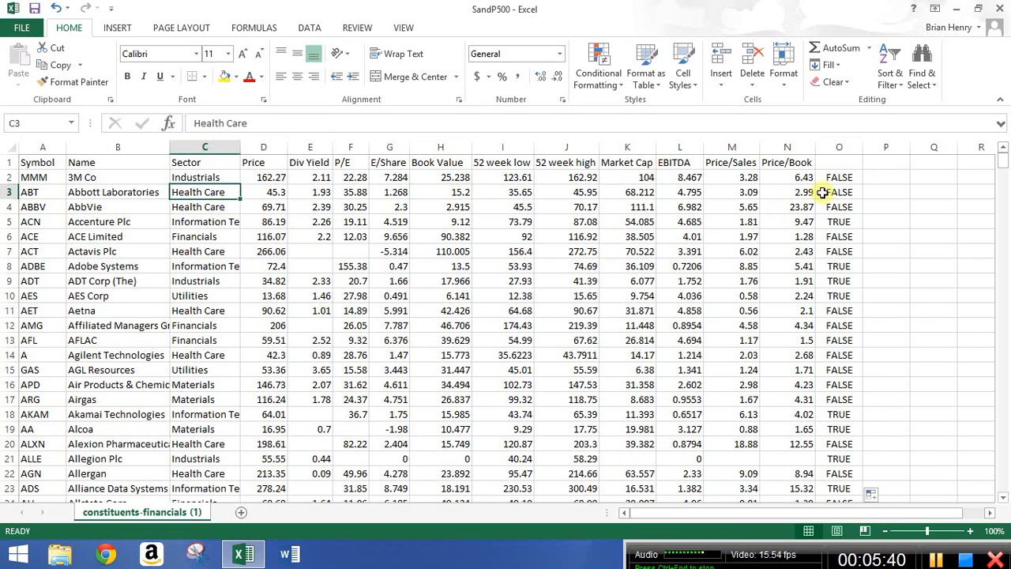
pyautogui.click(826, 194)
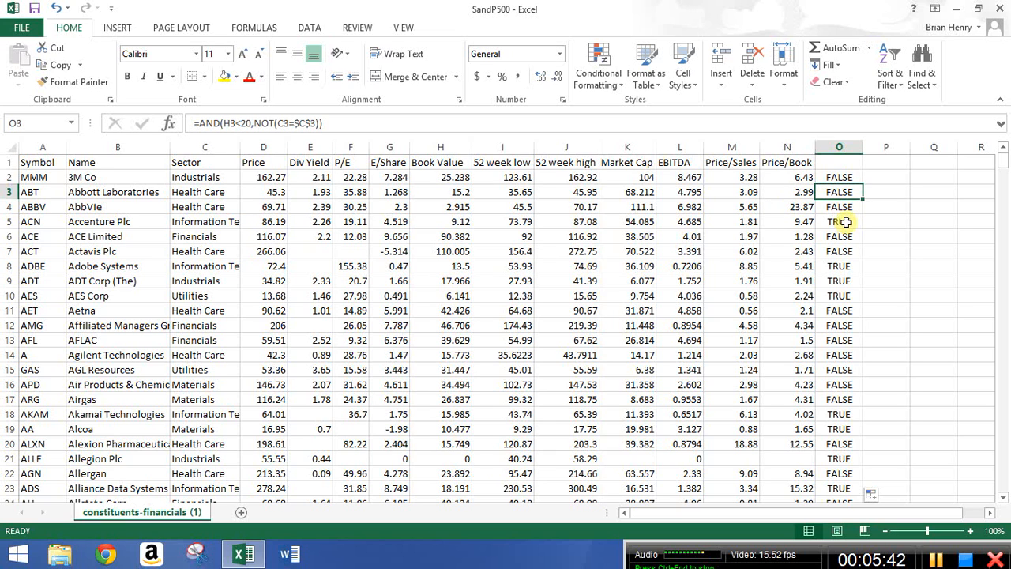
pyautogui.click(843, 224)
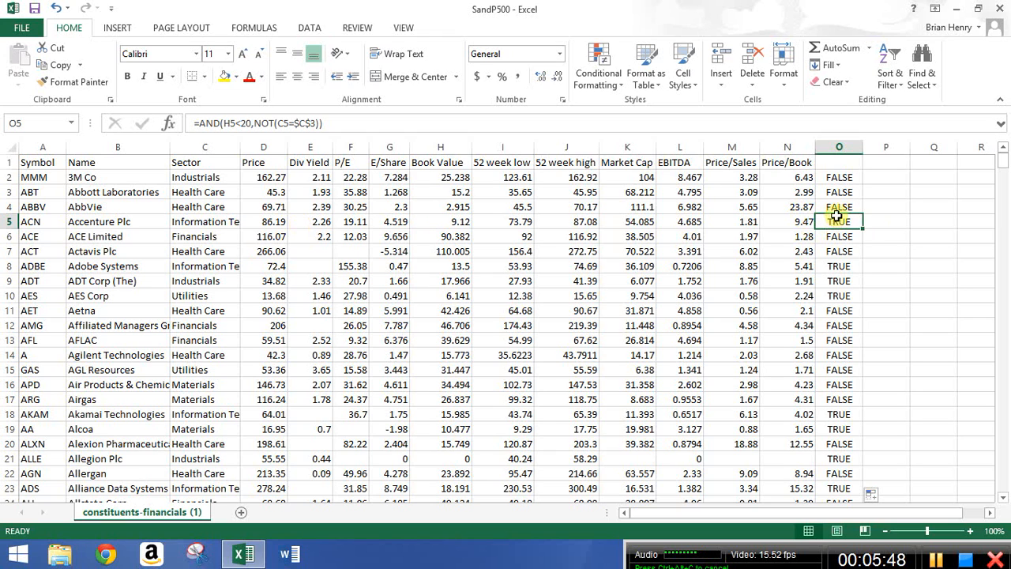
# Add OR(F2<18,G2>3) as a third condition inside O2's AND formula.
pyautogui.click(841, 177)
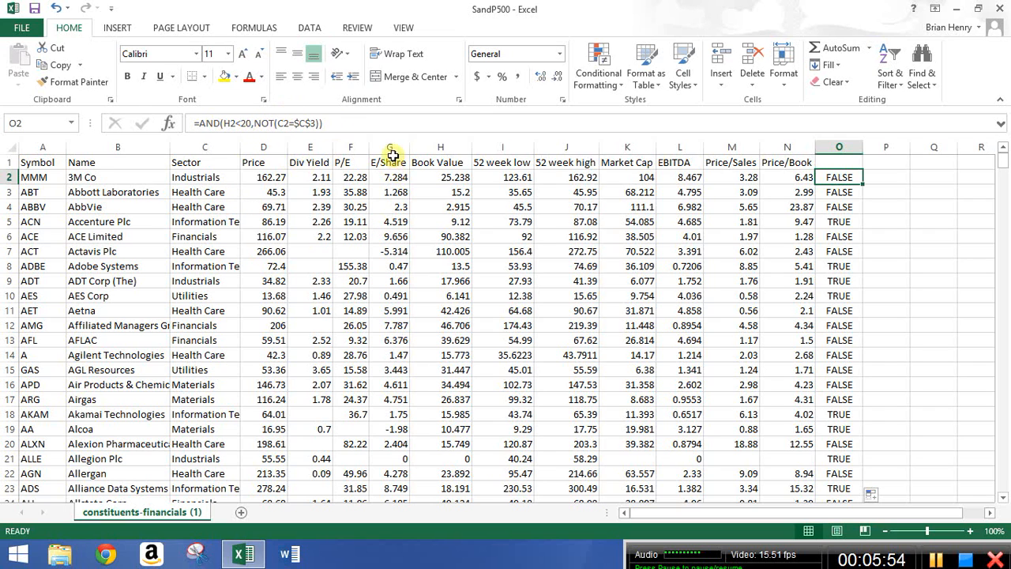
pyautogui.click(321, 123)
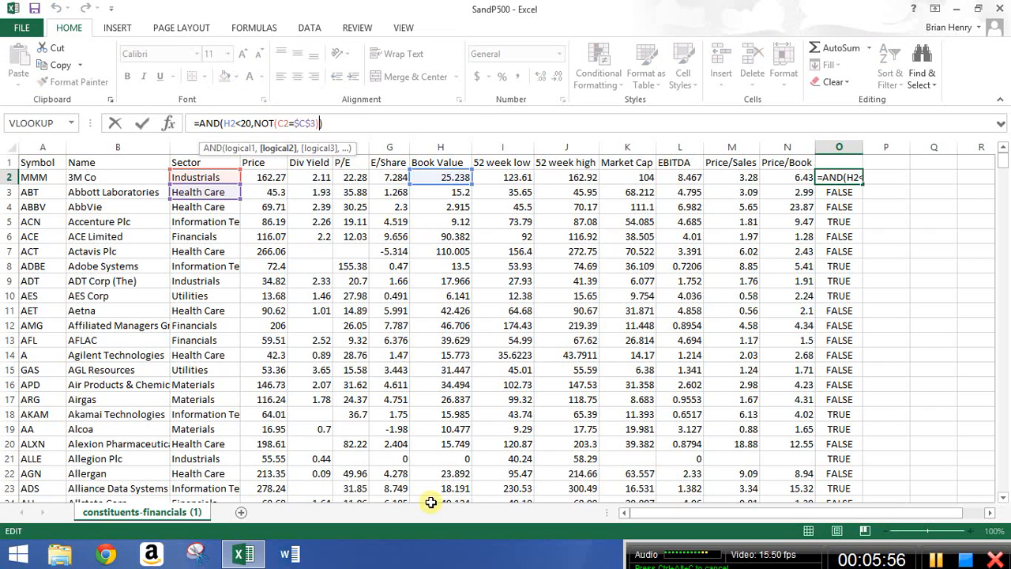
pyautogui.write(',')
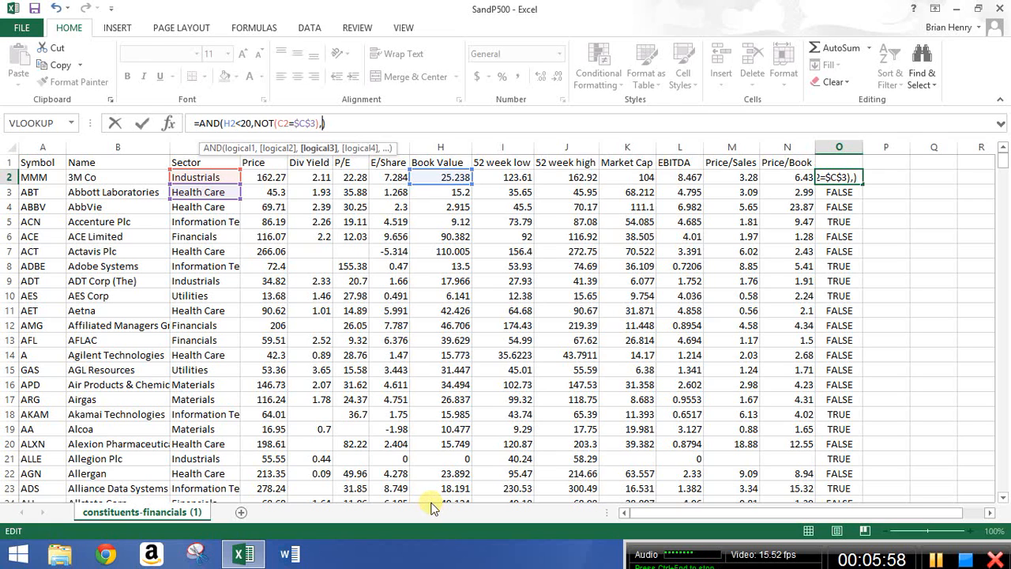
pyautogui.write('or')
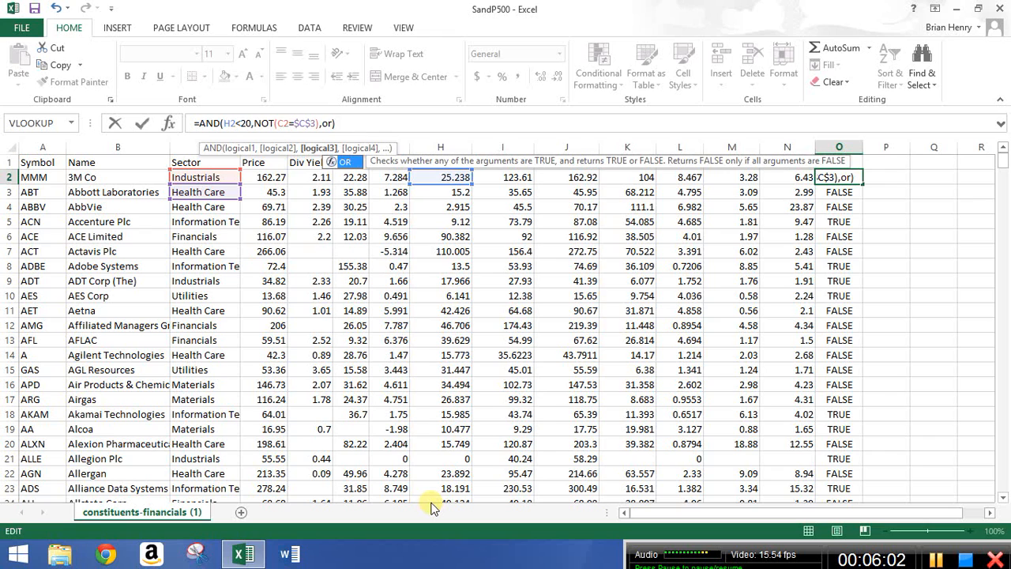
pyautogui.write('(')
pyautogui.press('Left')
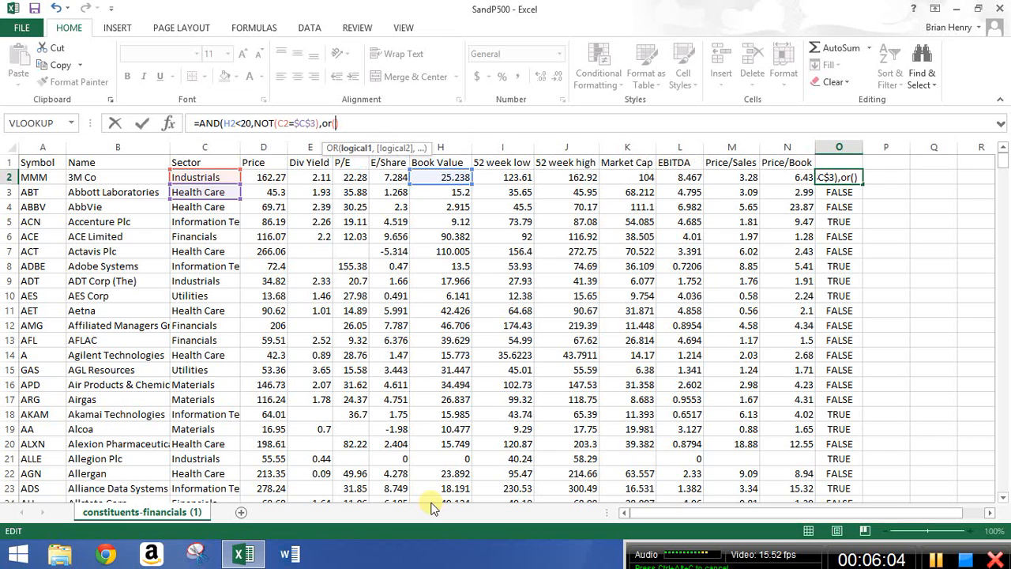
pyautogui.click(356, 178)
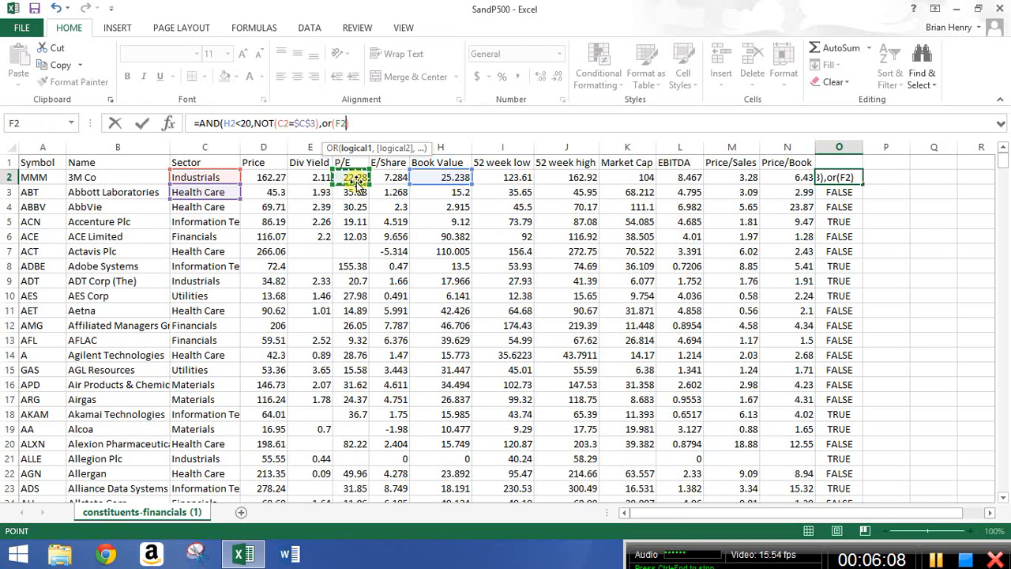
pyautogui.write('<')
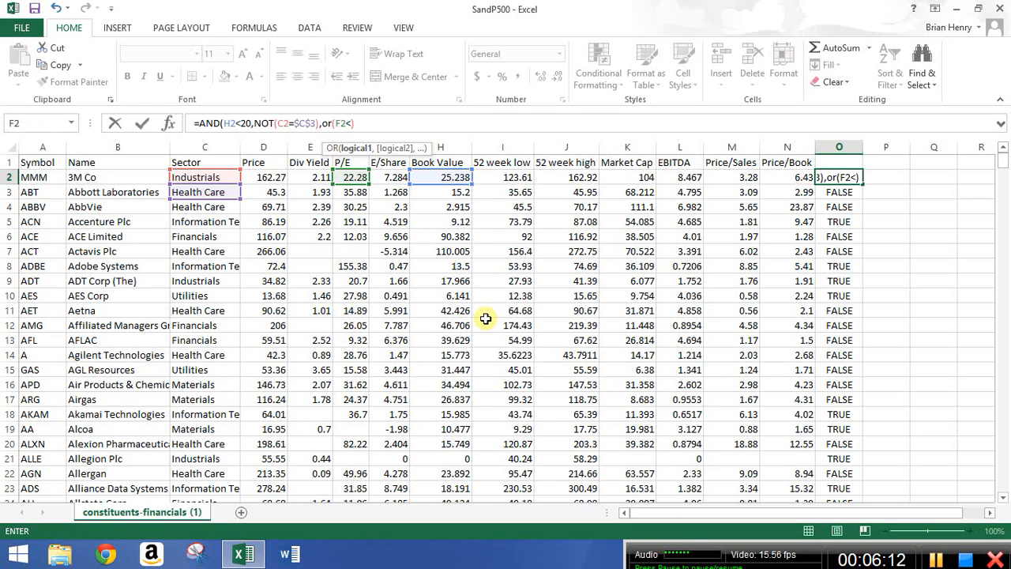
pyautogui.write('18')
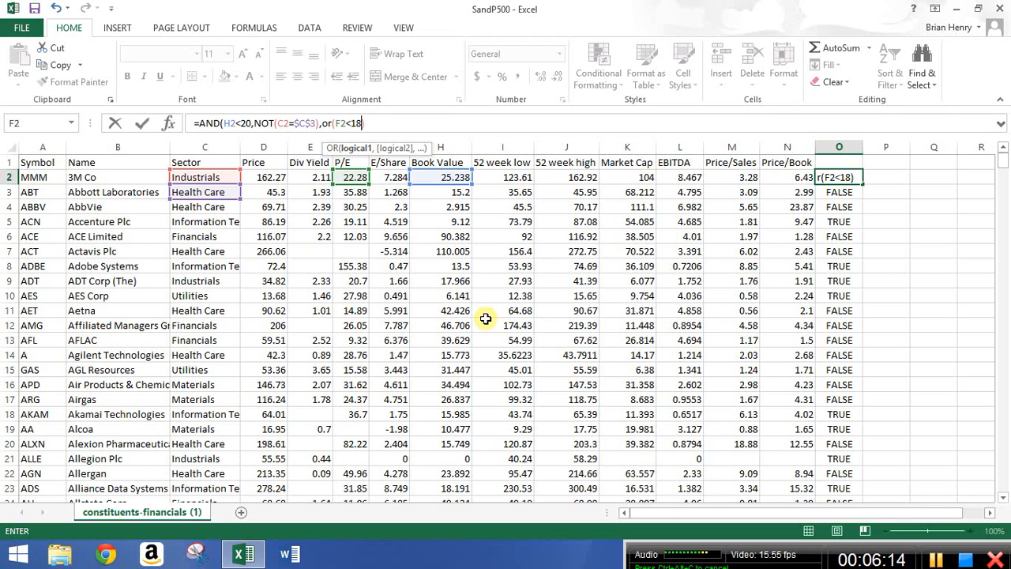
pyautogui.write(',')
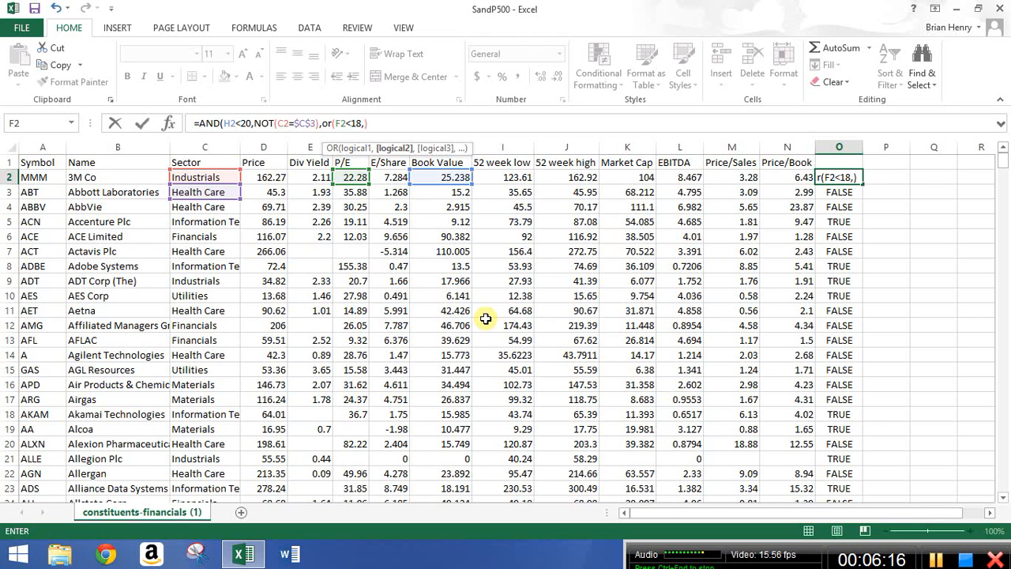
pyautogui.click(384, 176)
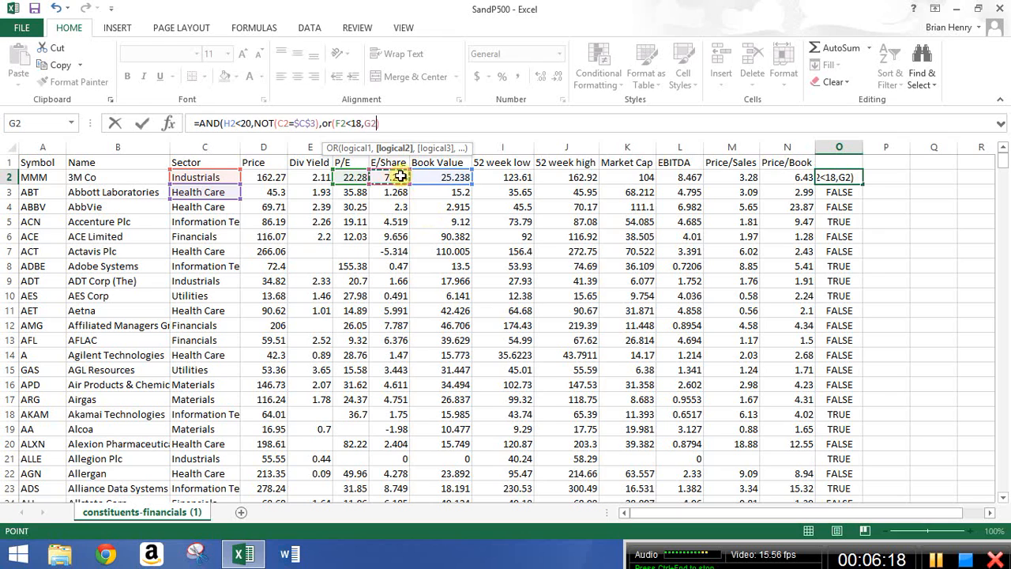
pyautogui.write('>')
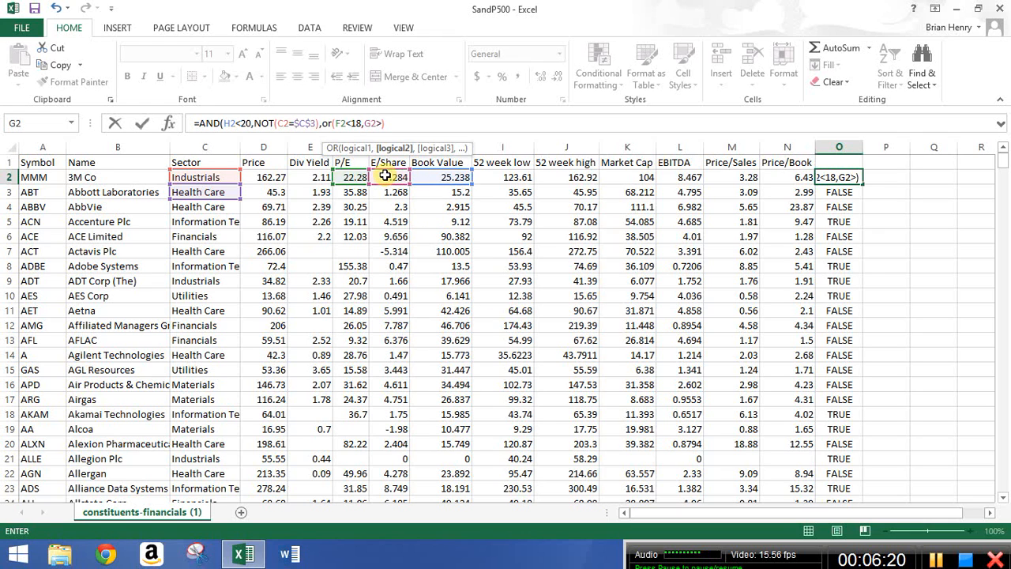
pyautogui.write('3)')
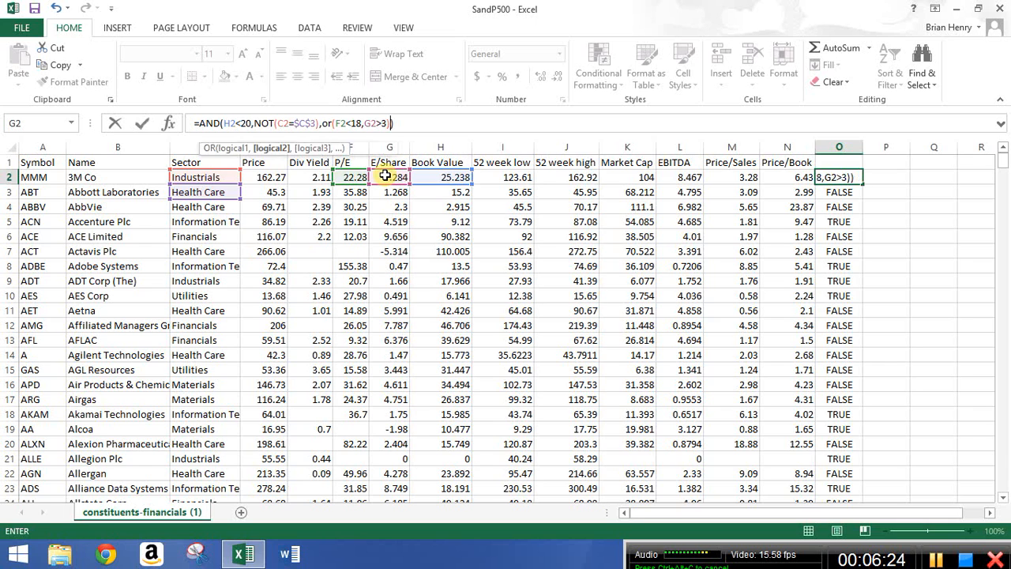
pyautogui.press('Return')
# Fill the updated formula down column O and examine the results for rows 5 and 21.
pyautogui.click(845, 177)
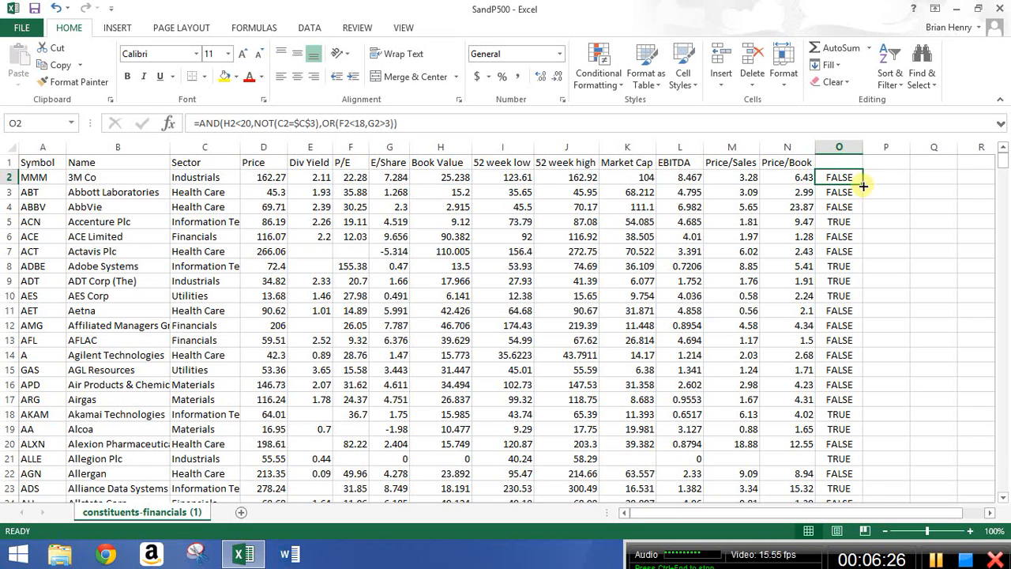
pyautogui.doubleClick(862, 184)
pyautogui.click(841, 221)
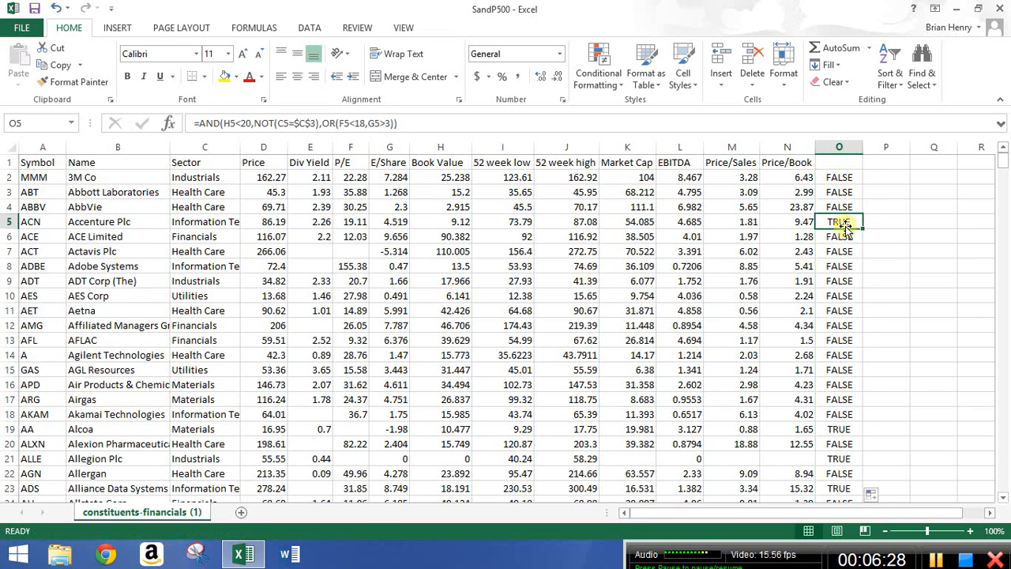
pyautogui.click(847, 458)
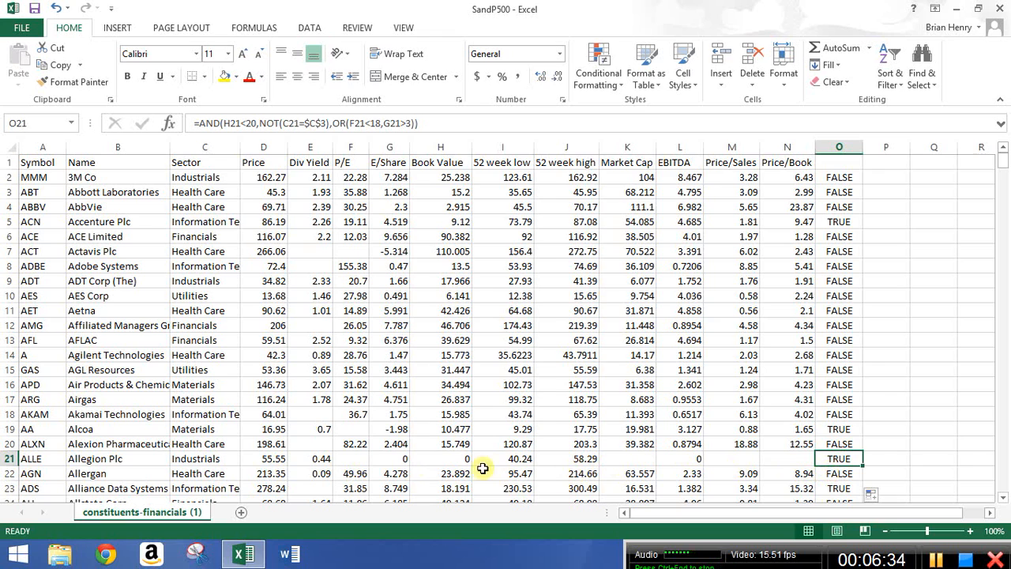
pyautogui.click(79, 457)
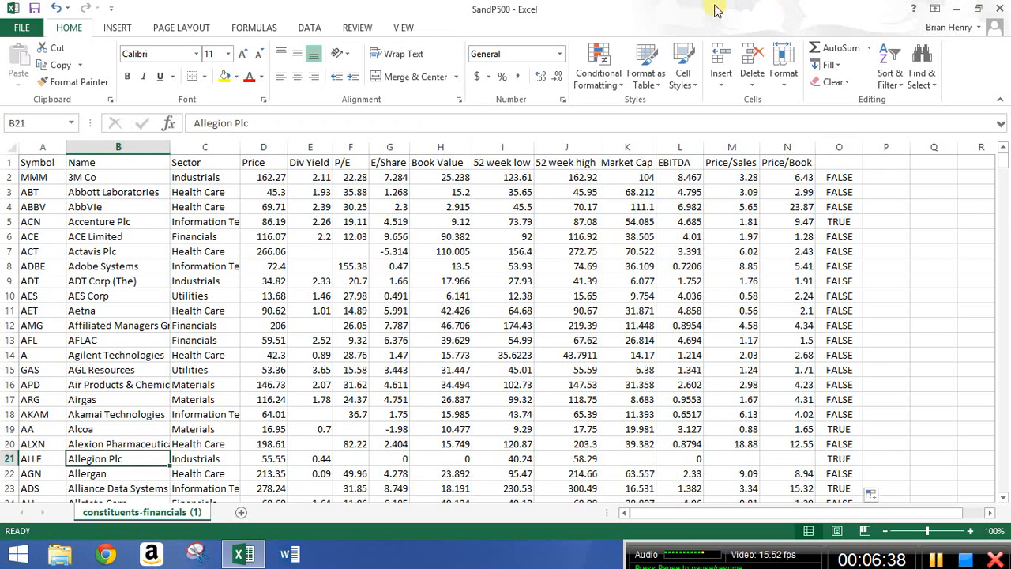
# Enter the header InvestLook for column O.
pyautogui.click(857, 168)
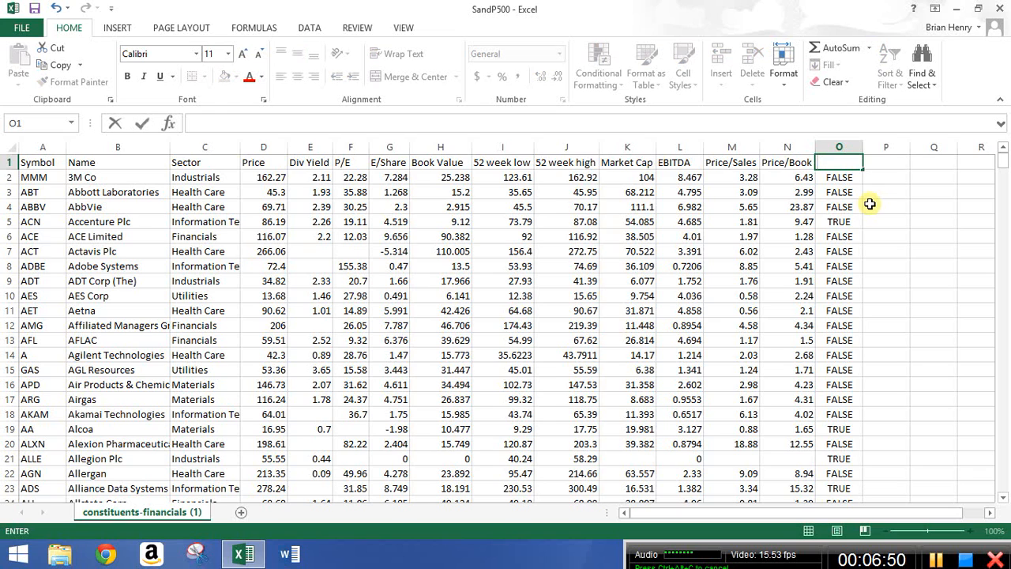
pyautogui.write('Invest')
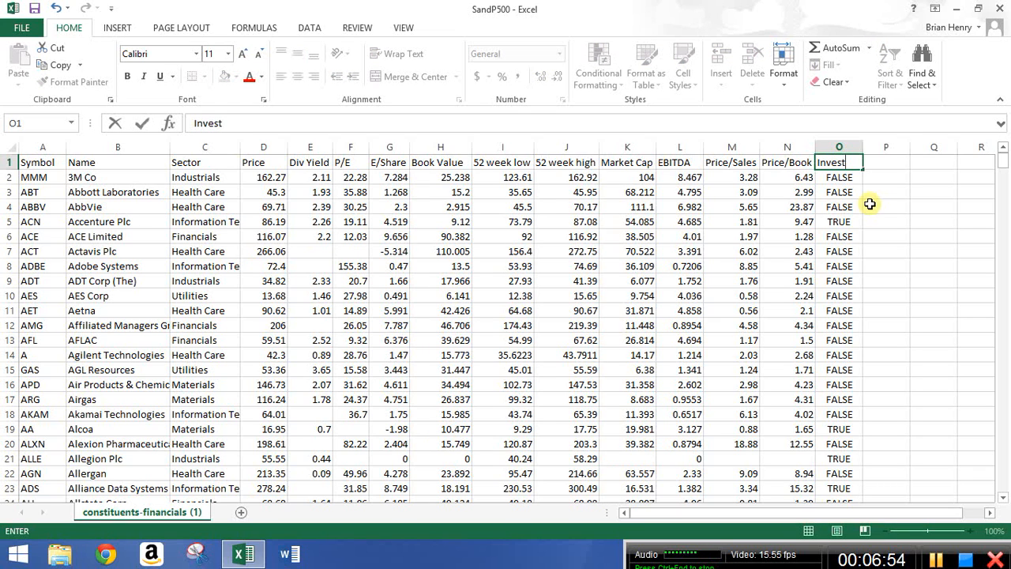
pyautogui.write('Look')
pyautogui.press('Return')
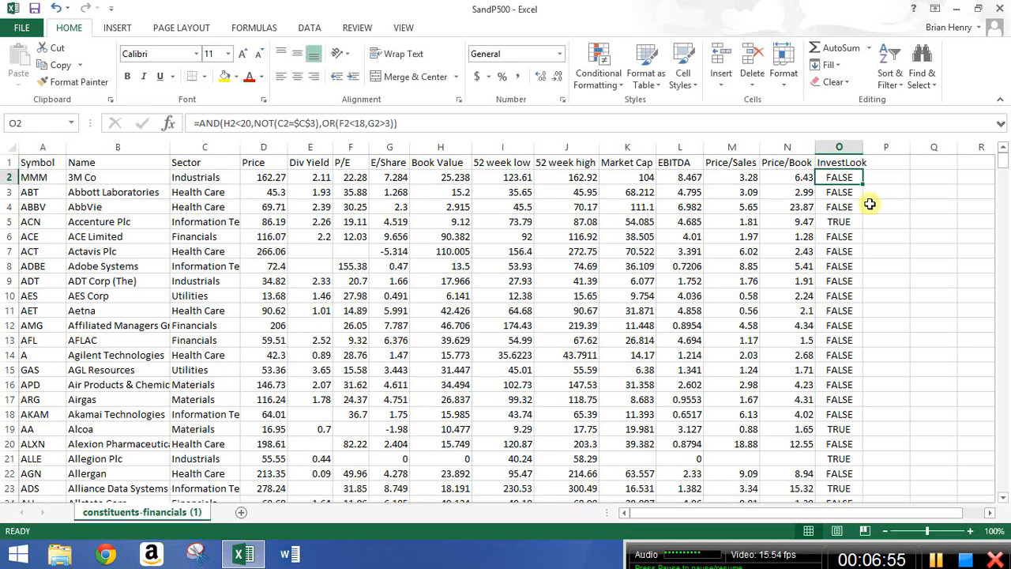
# Sort the whole data range by InvestLook from smallest to largest.
pyautogui.click(859, 161)
pyautogui.hotkey('ctrl', 'shift', 'Left')
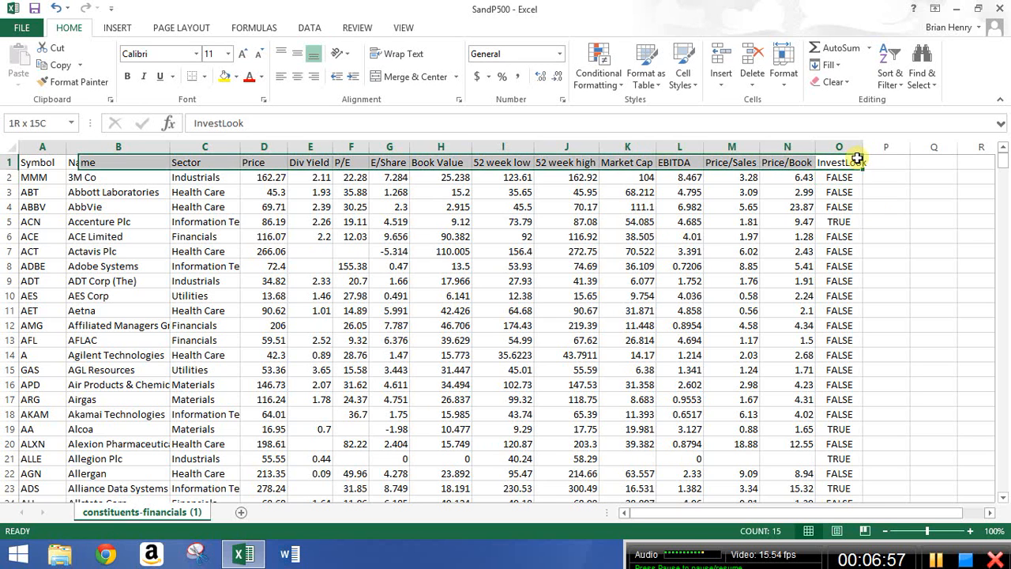
pyautogui.hotkey('ctrl', 'shift', 'Down')
pyautogui.scroll(2, 857, 158)
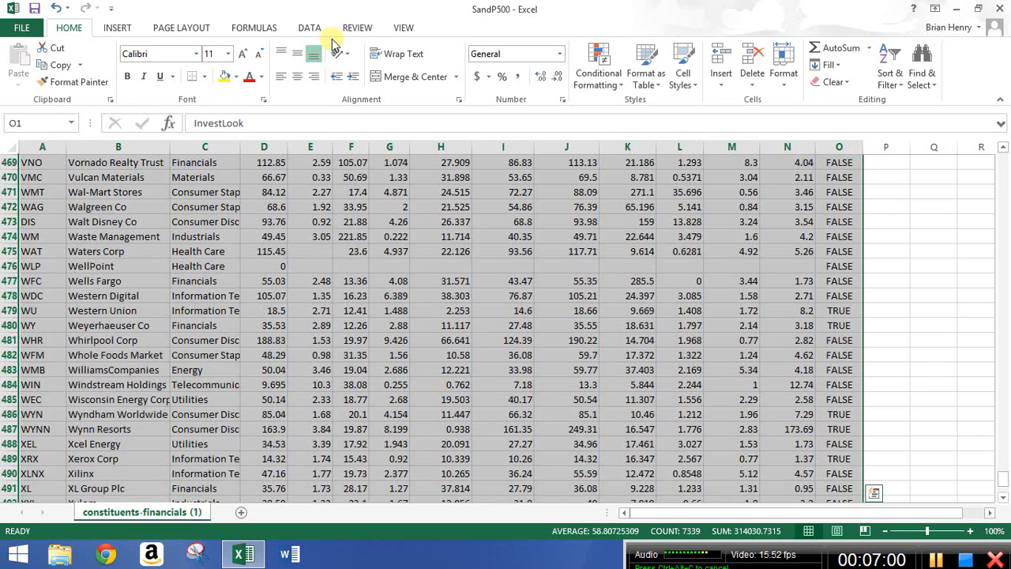
pyautogui.click(309, 28)
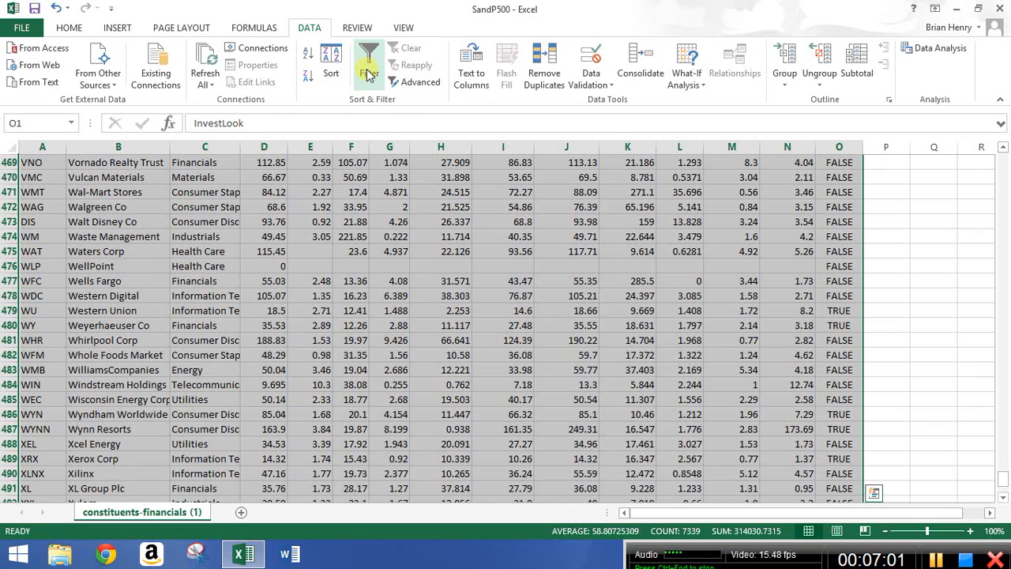
pyautogui.click(331, 63)
pyautogui.click(467, 346)
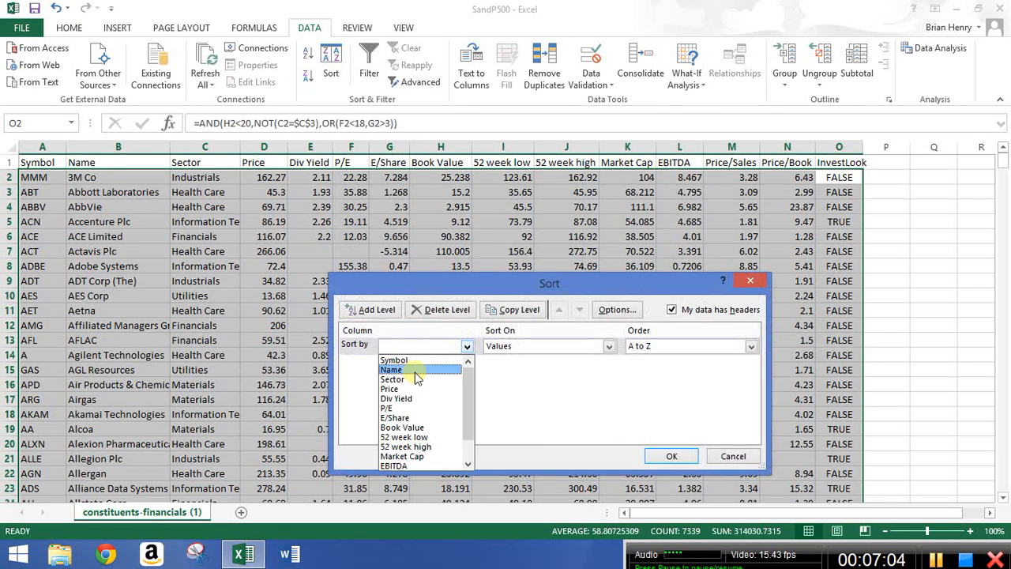
pyautogui.scroll(-1, 466, 442)
pyautogui.click(434, 465)
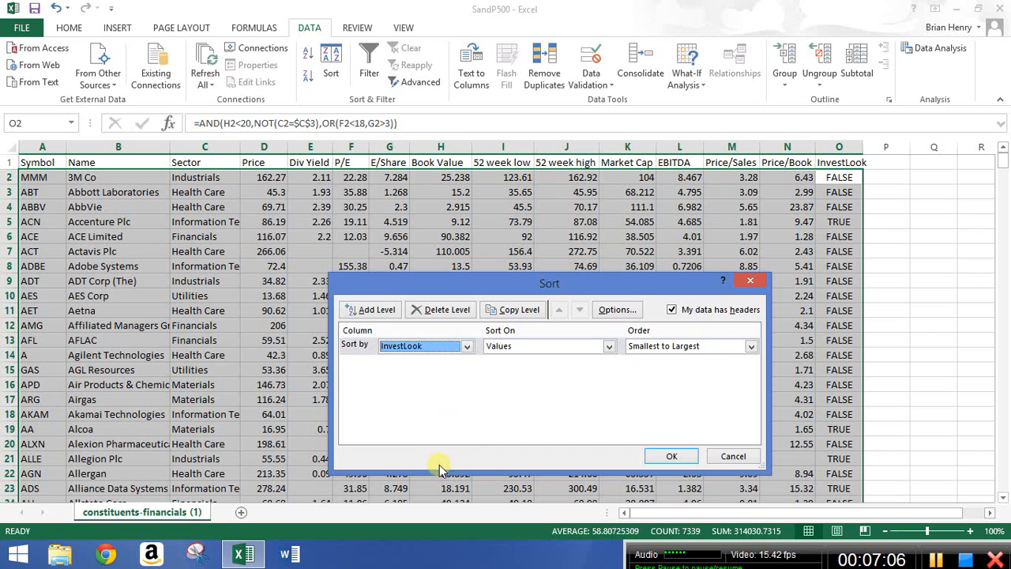
pyautogui.click(670, 455)
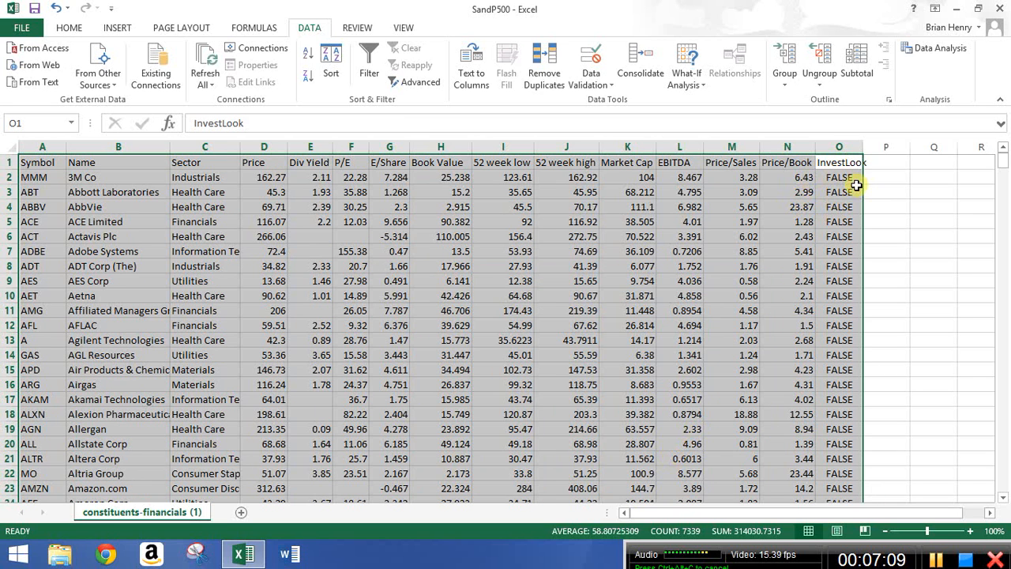
# Re-sort the data by InvestLook from largest to smallest, inspect row 3's formula, and undo the sort.
pyautogui.click(329, 68)
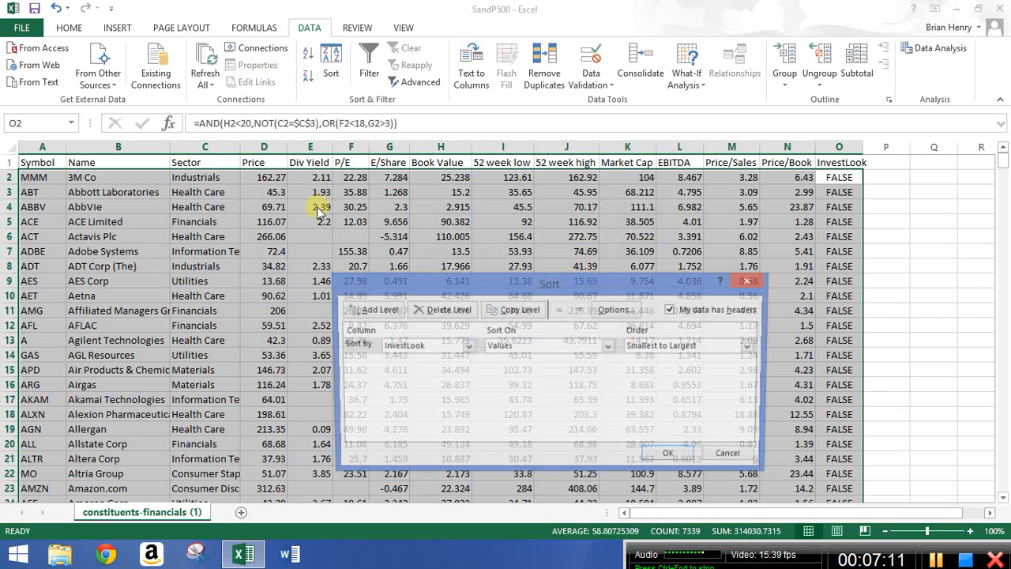
pyautogui.click(467, 346)
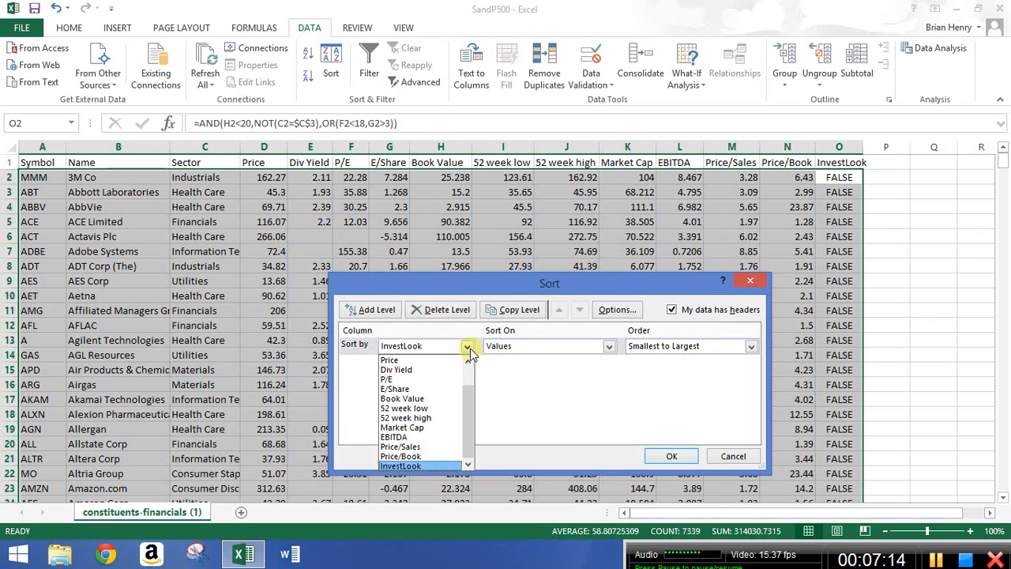
pyautogui.click(468, 348)
pyautogui.click(751, 346)
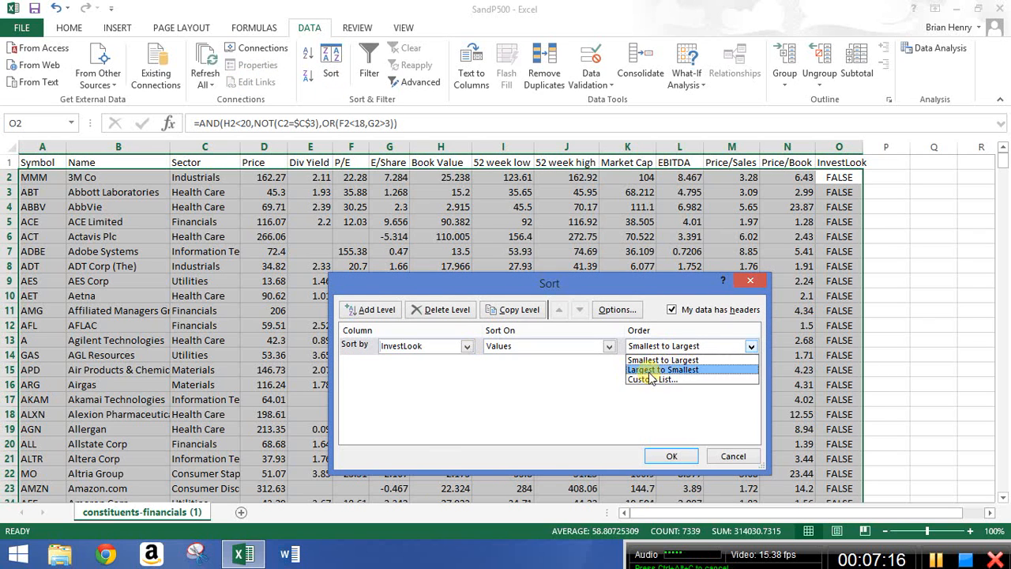
pyautogui.click(650, 371)
pyautogui.click(671, 458)
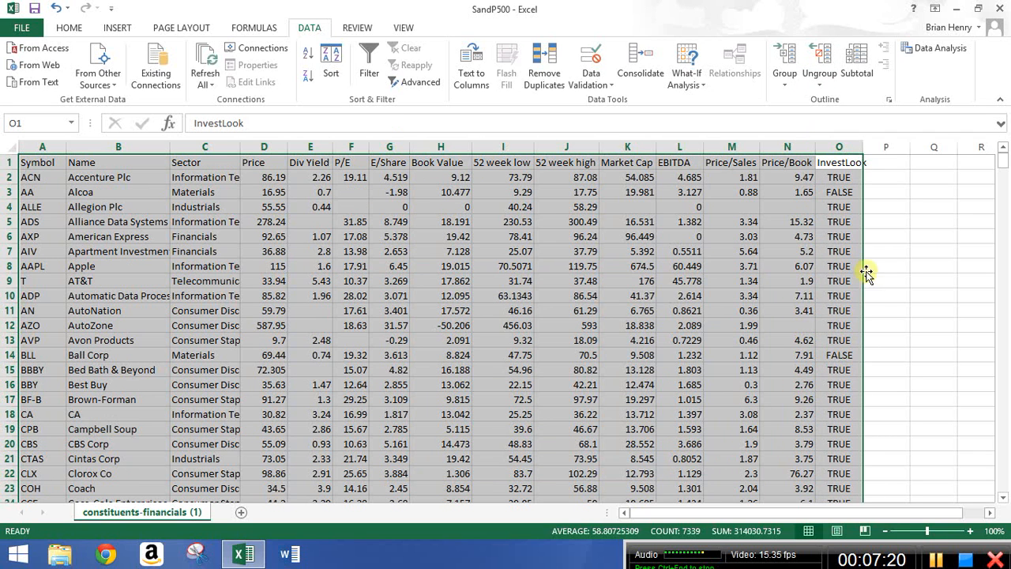
pyautogui.click(850, 192)
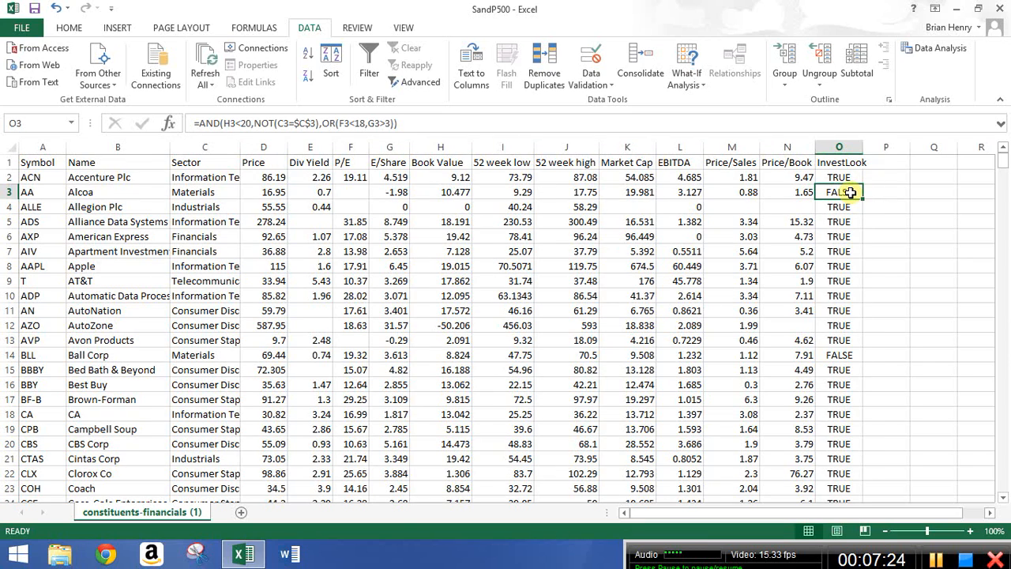
pyautogui.hotkey('ctrl', 'z')
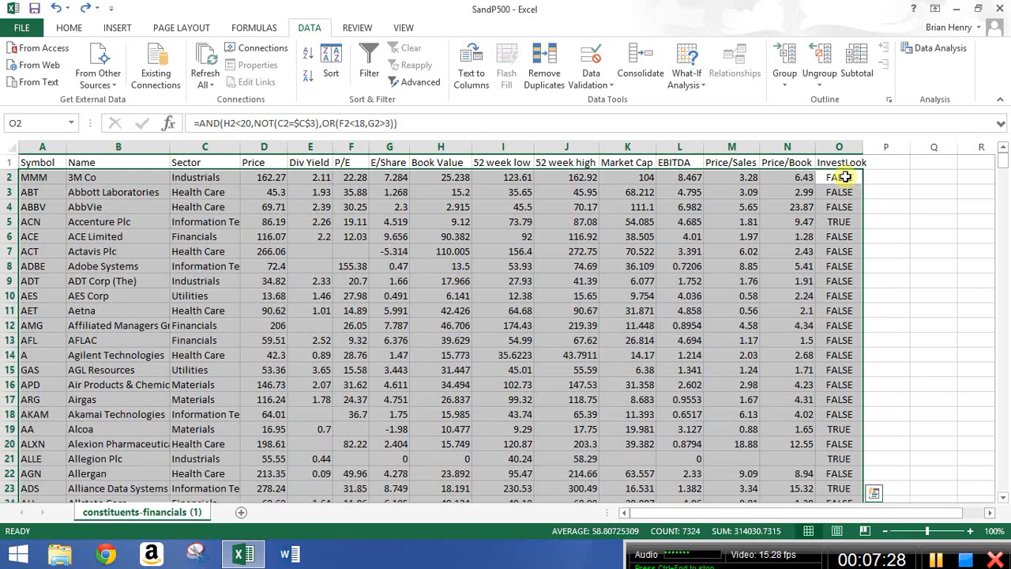
# Copy the InvestLook results in column O and paste them back over themselves as values.
pyautogui.click(839, 177)
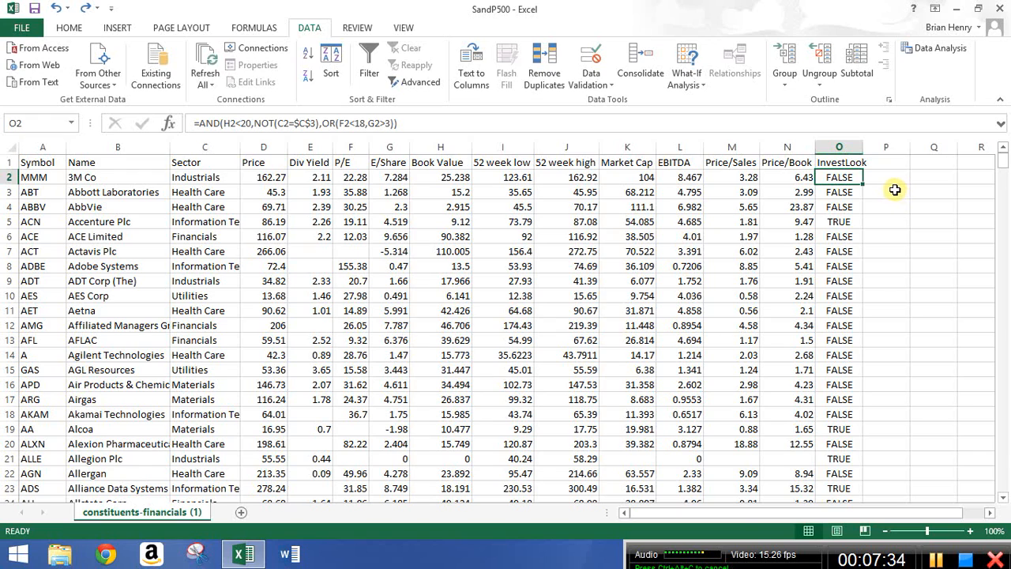
pyautogui.hotkey('ctrl', 'shift', 'Down')
pyautogui.hotkey('ctrl', 'c')
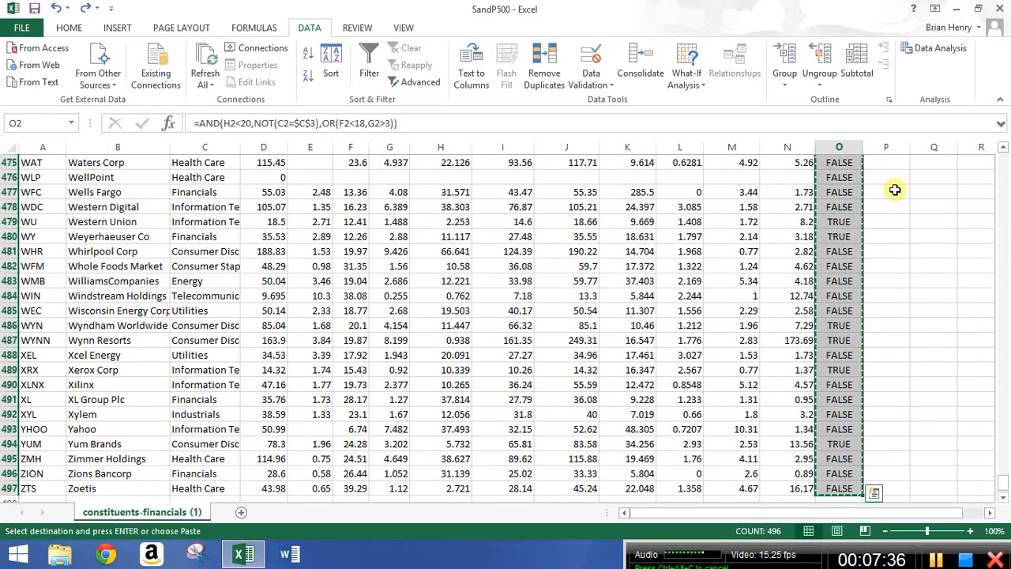
pyautogui.rightClick(834, 203)
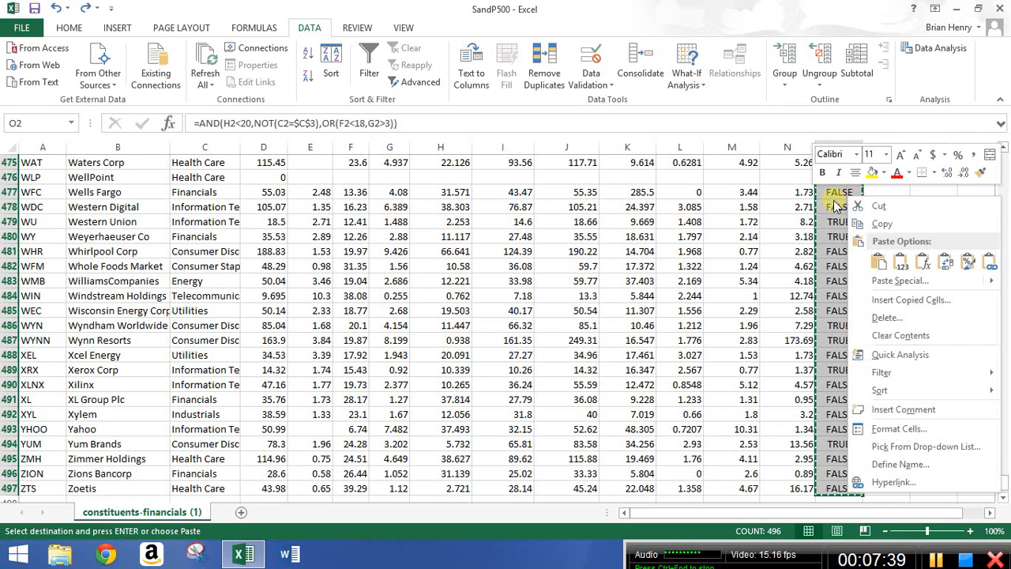
pyautogui.click(899, 262)
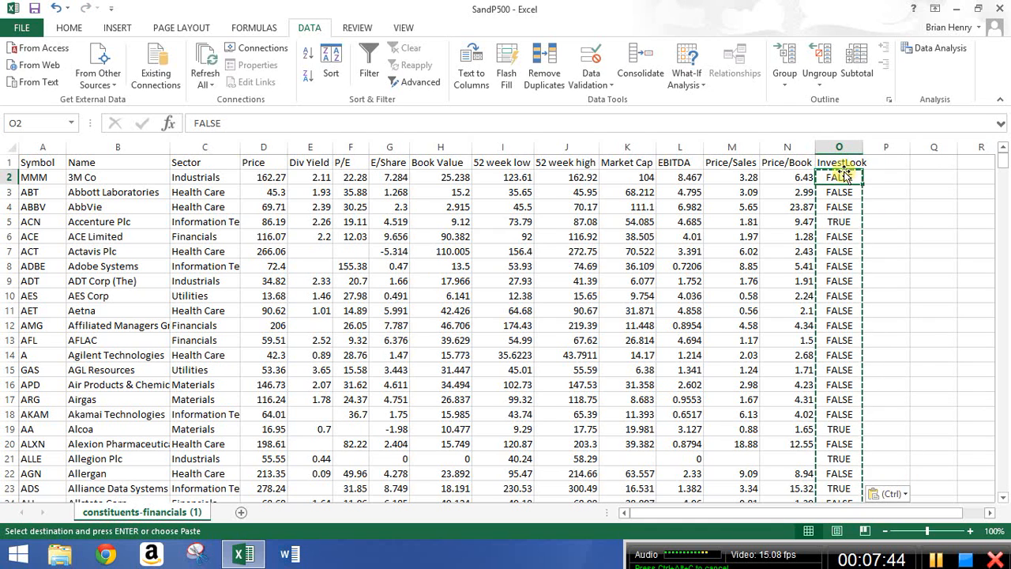
# Sort the whole data range by InvestLook from largest to smallest.
pyautogui.click(846, 163)
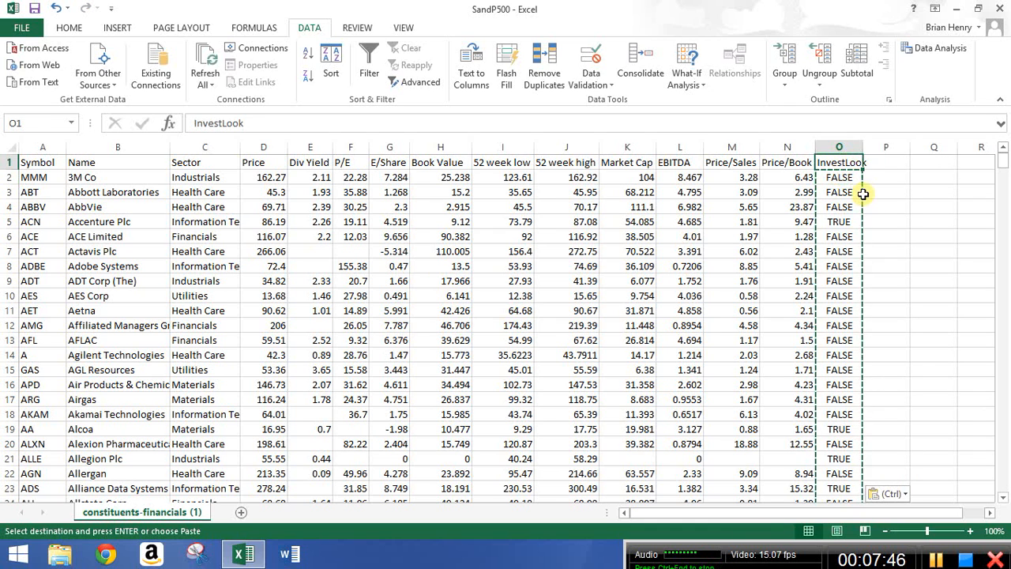
pyautogui.hotkey('ctrl', 'shift', 'Left')
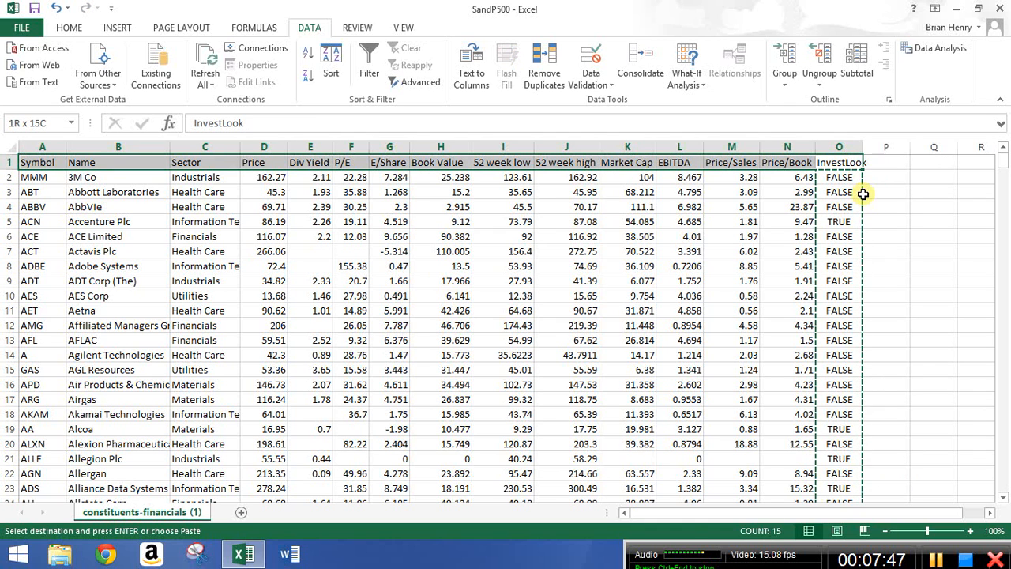
pyautogui.hotkey('ctrl', 'shift', 'Down')
pyautogui.click(331, 73)
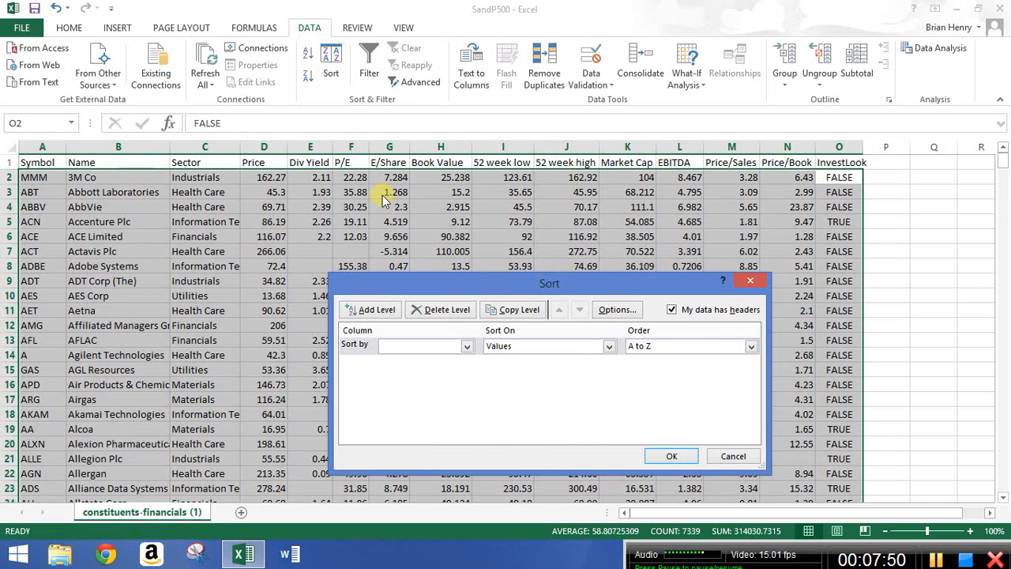
pyautogui.click(465, 348)
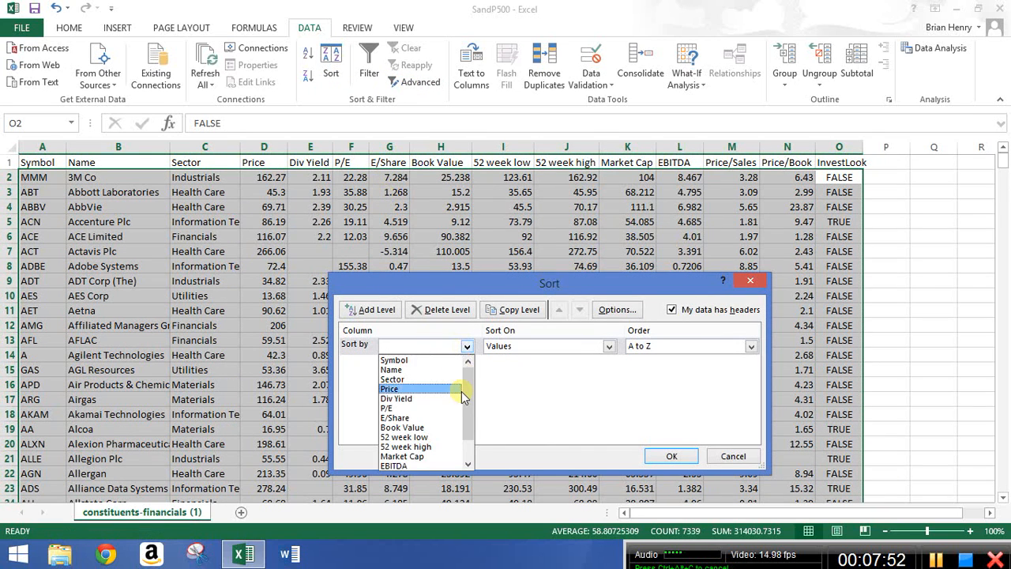
pyautogui.scroll(-1, 461, 391)
pyautogui.click(431, 467)
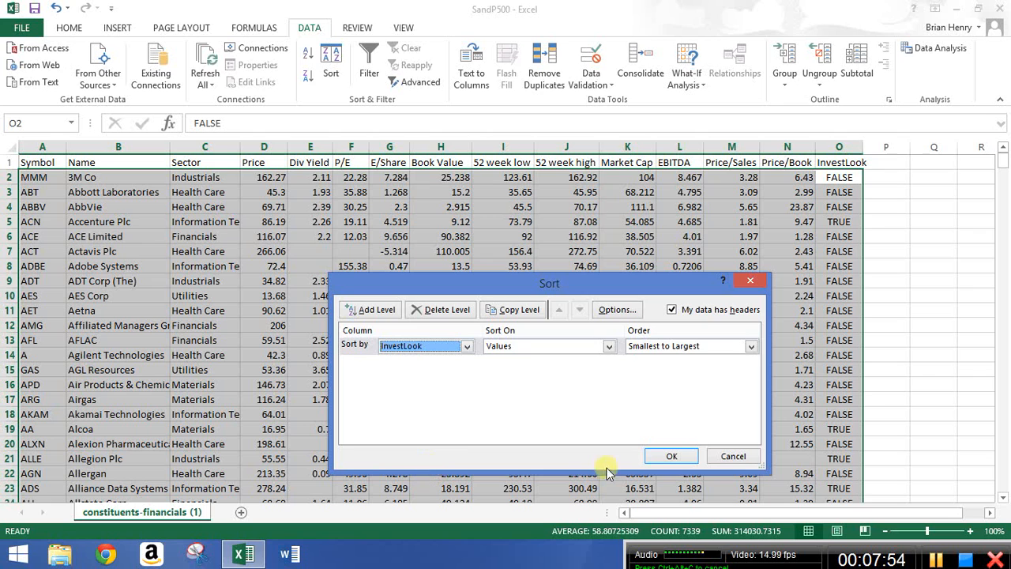
pyautogui.click(669, 346)
pyautogui.click(668, 370)
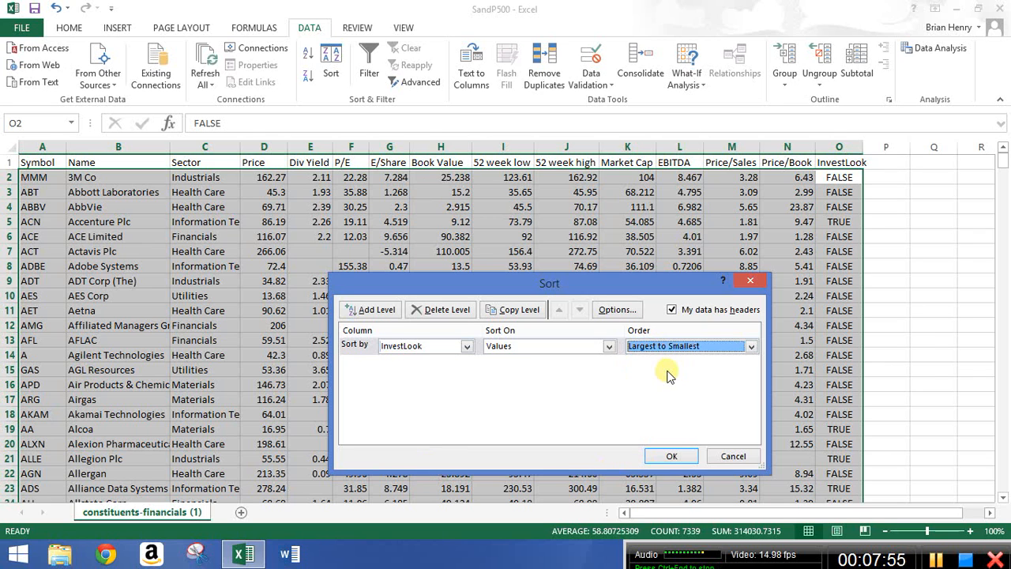
pyautogui.click(672, 457)
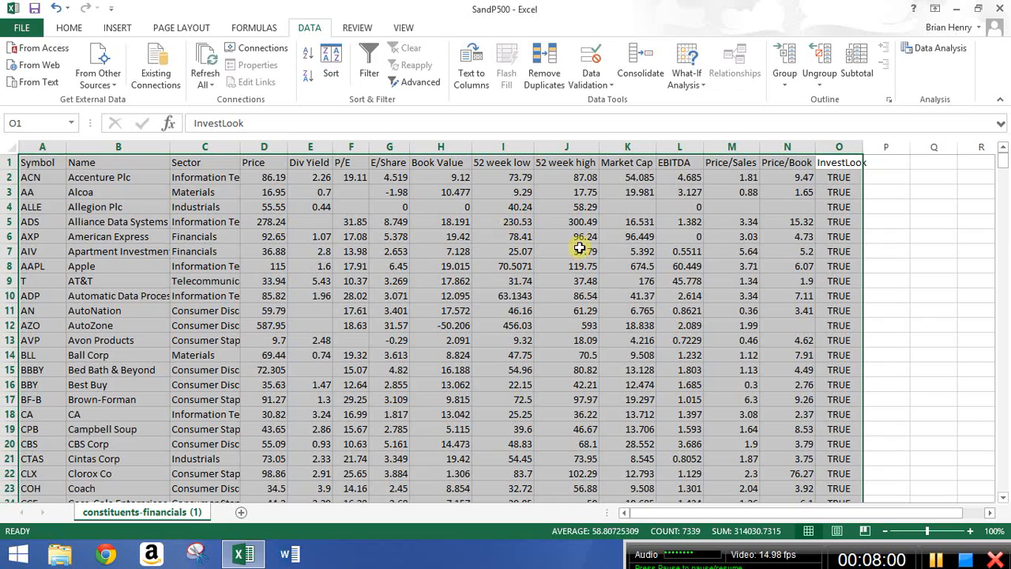
# Scroll through the sorted InvestLook column to examine where the TRUE results end.
pyautogui.scroll(-1, 862, 201)
pyautogui.scroll(-8, 863, 200)
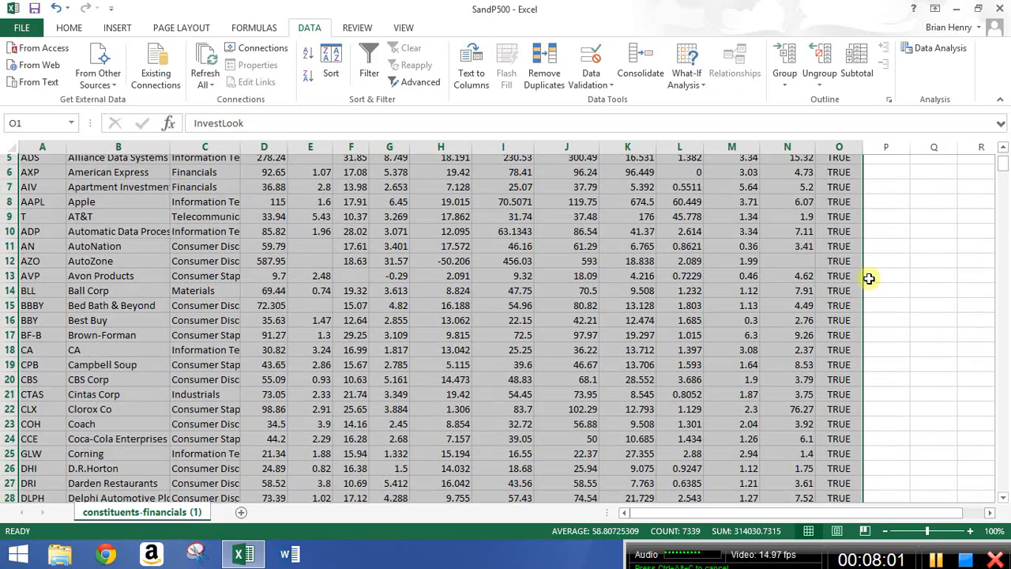
pyautogui.scroll(-10, 862, 280)
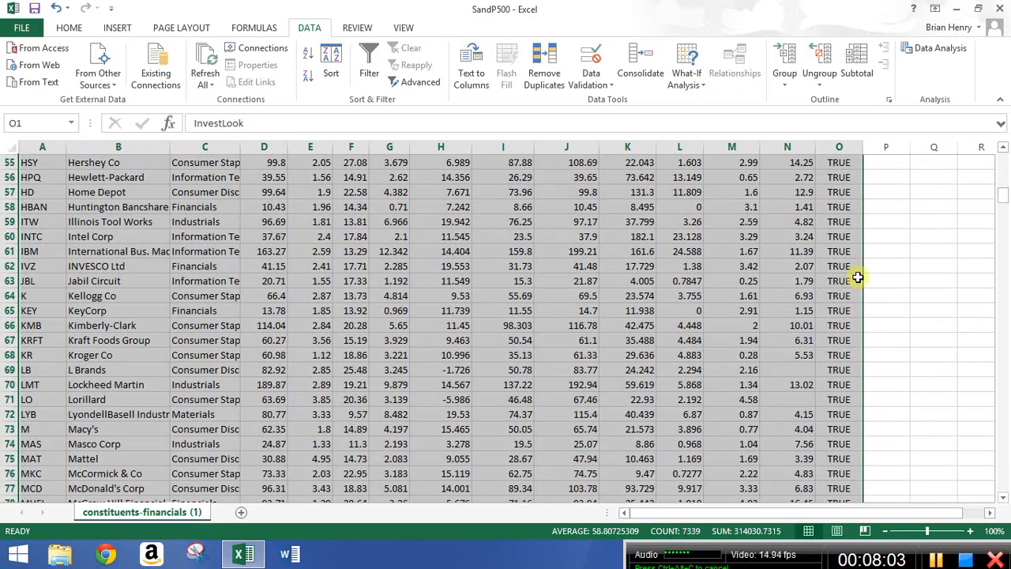
pyautogui.scroll(-20, 857, 277)
pyautogui.scroll(7, 854, 279)
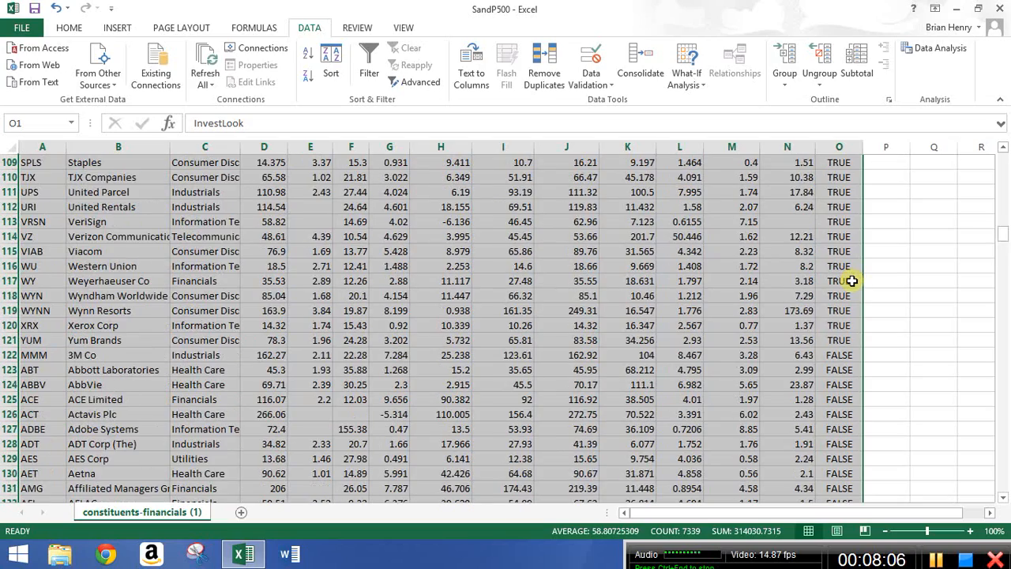
pyautogui.scroll(3, 869, 339)
pyautogui.scroll(1, 840, 483)
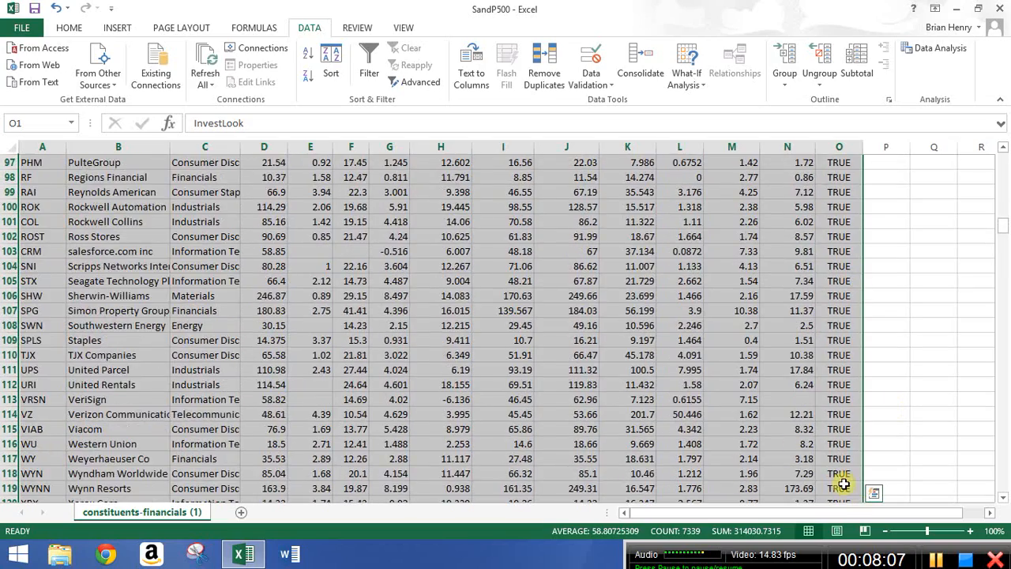
pyautogui.scroll(-2, 830, 457)
pyautogui.click(839, 429)
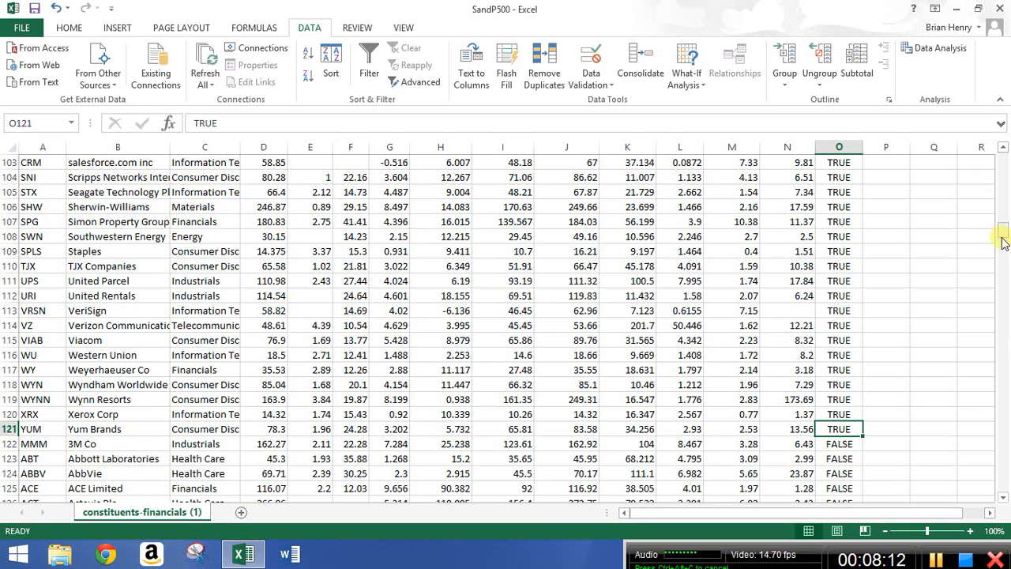
pyautogui.moveTo(1002, 231); pyautogui.dragTo(1005, 158)
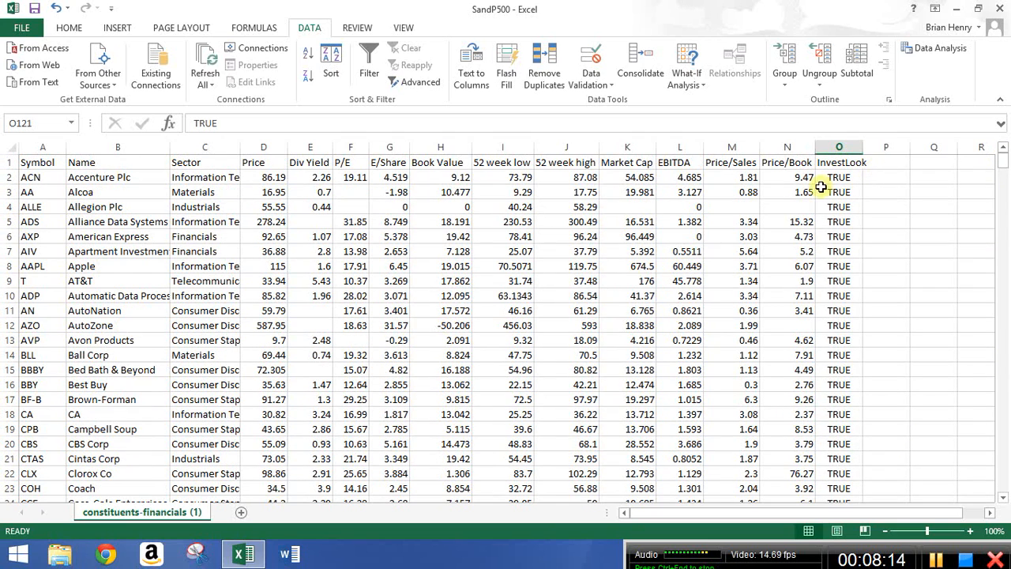
# Delete the InvestLook column O.
pyautogui.click(839, 149)
pyautogui.rightClick(840, 152)
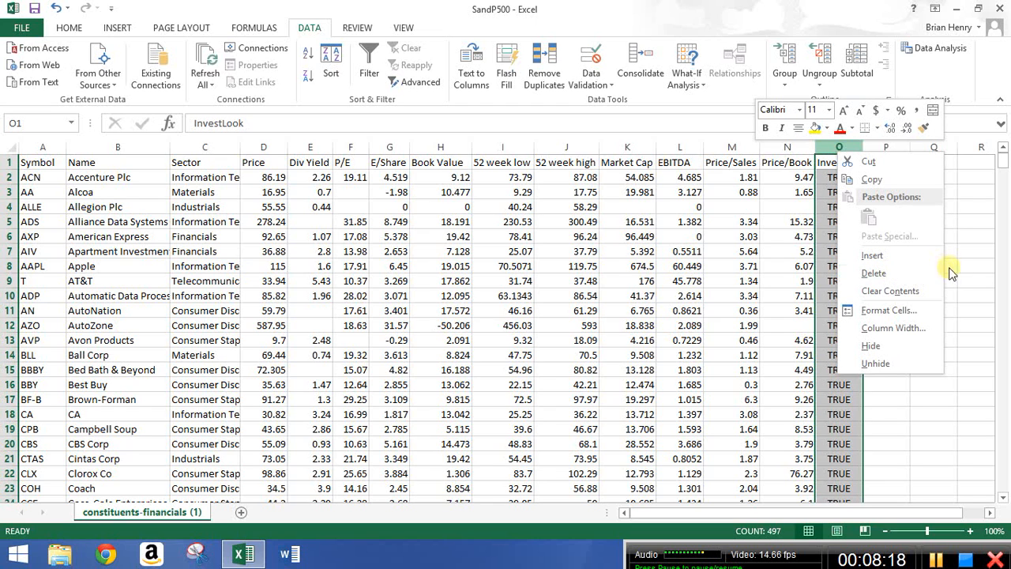
pyautogui.click(916, 271)
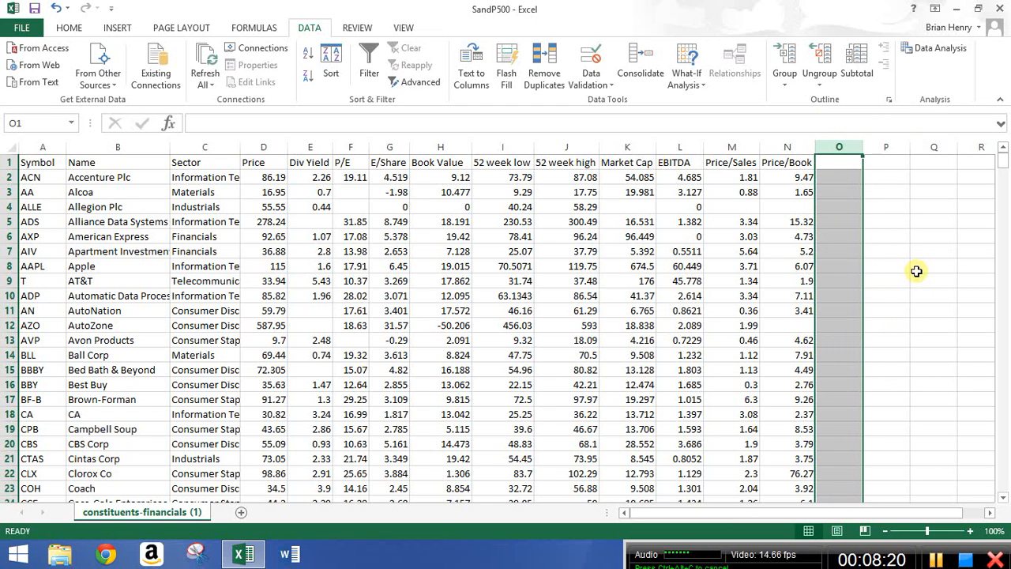